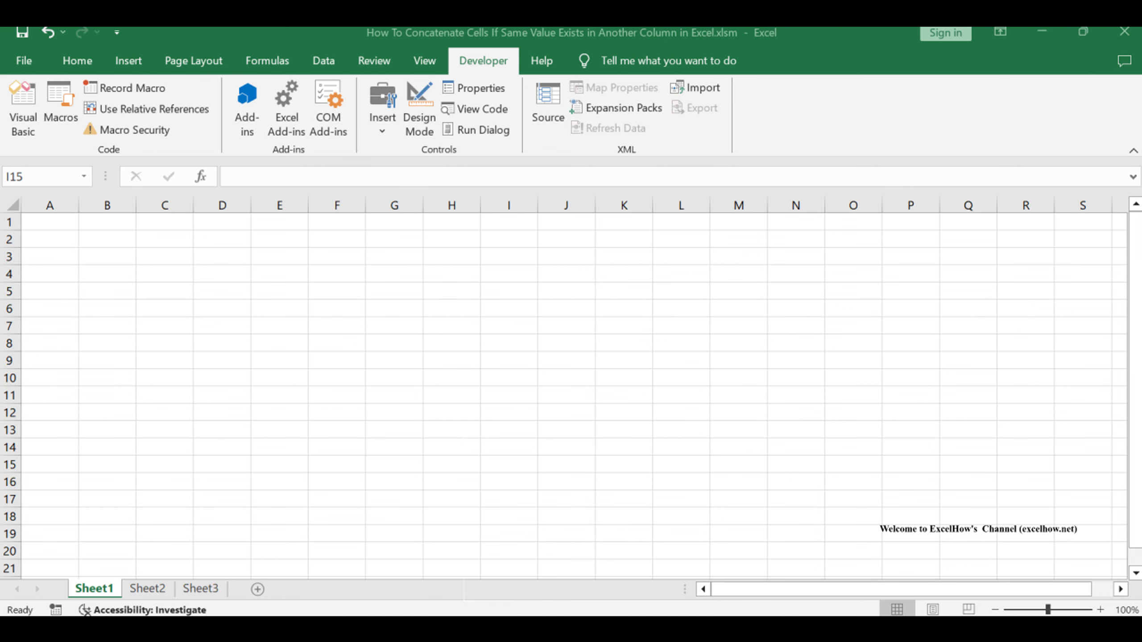
Switch to Sheet2 and read the IF Function formulas in the instructions box.
key("ctrl+Page_Down")
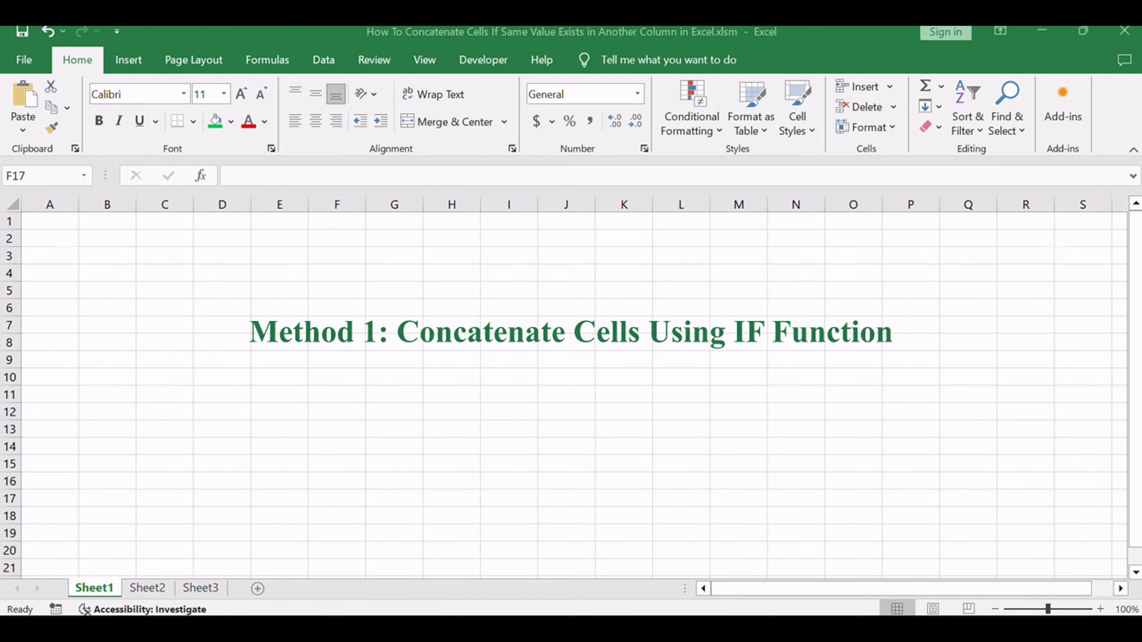
left_click(152, 588)
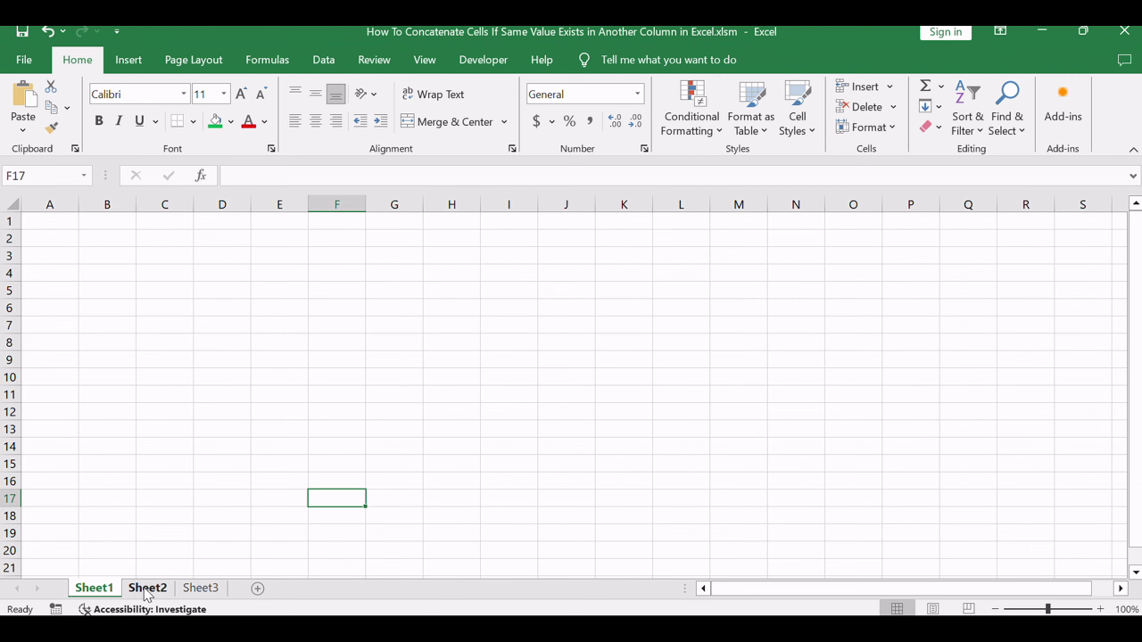
left_click(854, 287)
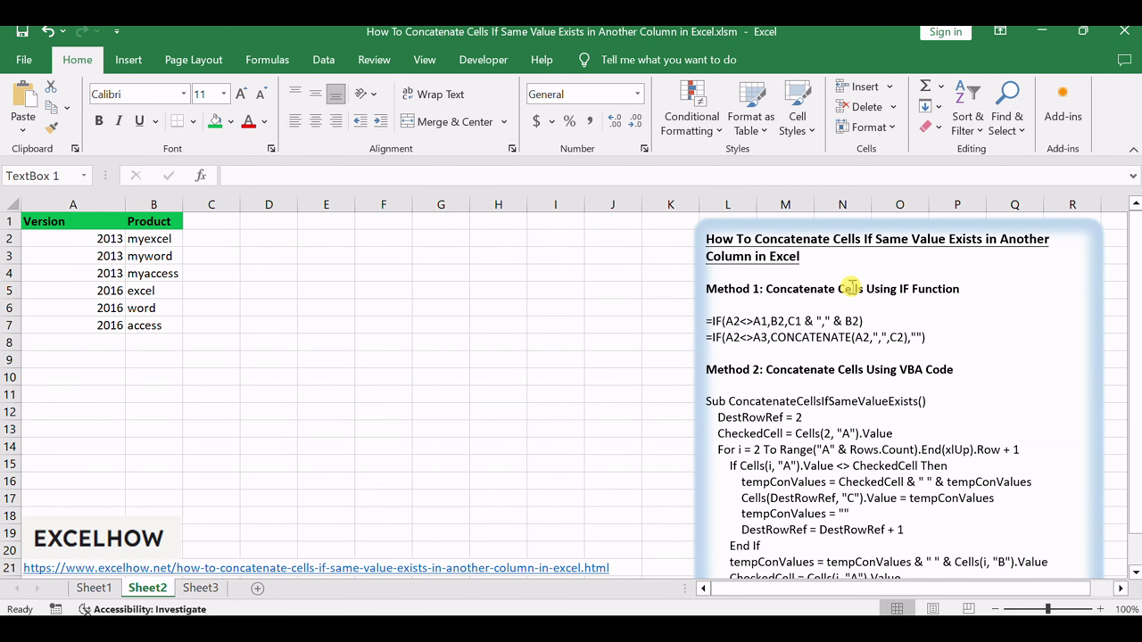
left_click_drag(899, 289, 959, 289)
left_click(790, 322)
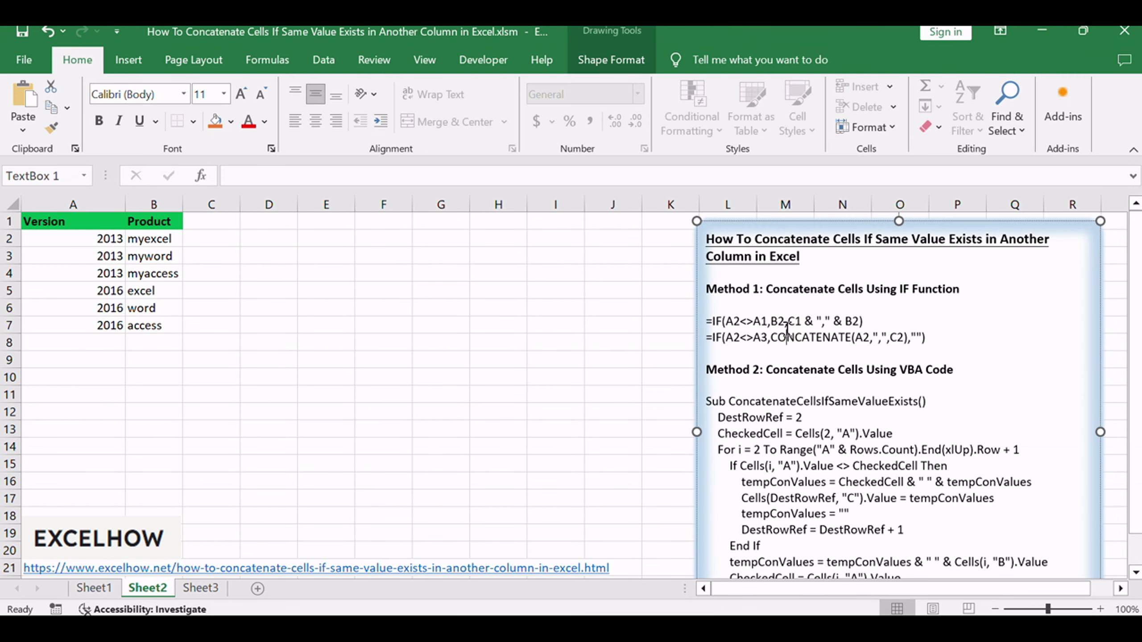
left_click(769, 320)
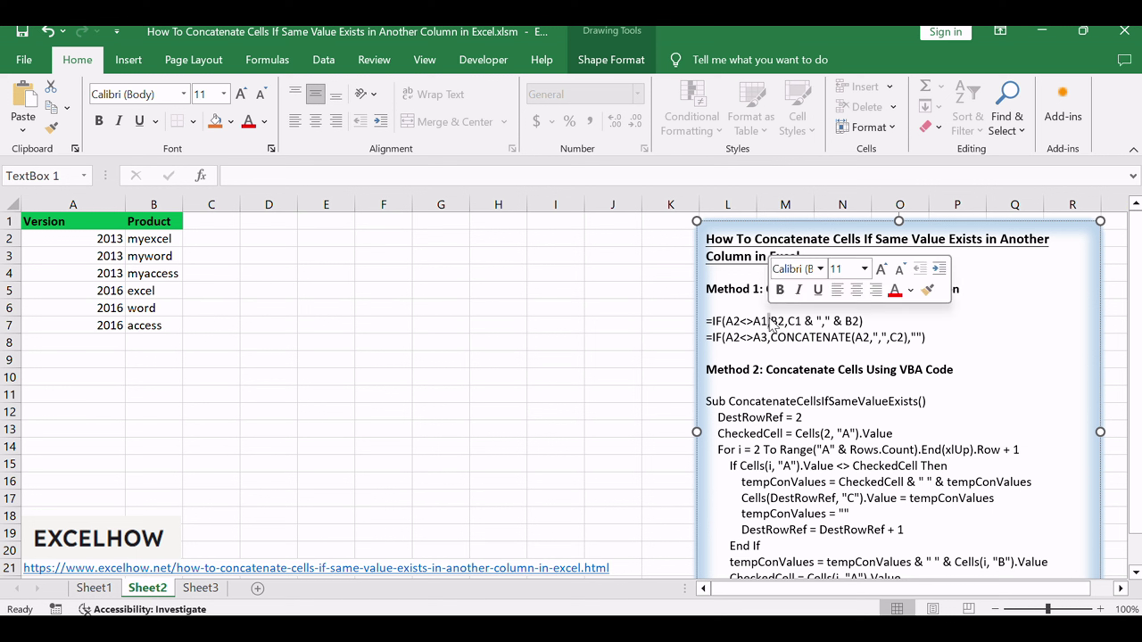
Review the Version and Product values in A1:B7, then begin editing cell C2.
left_click(100, 225)
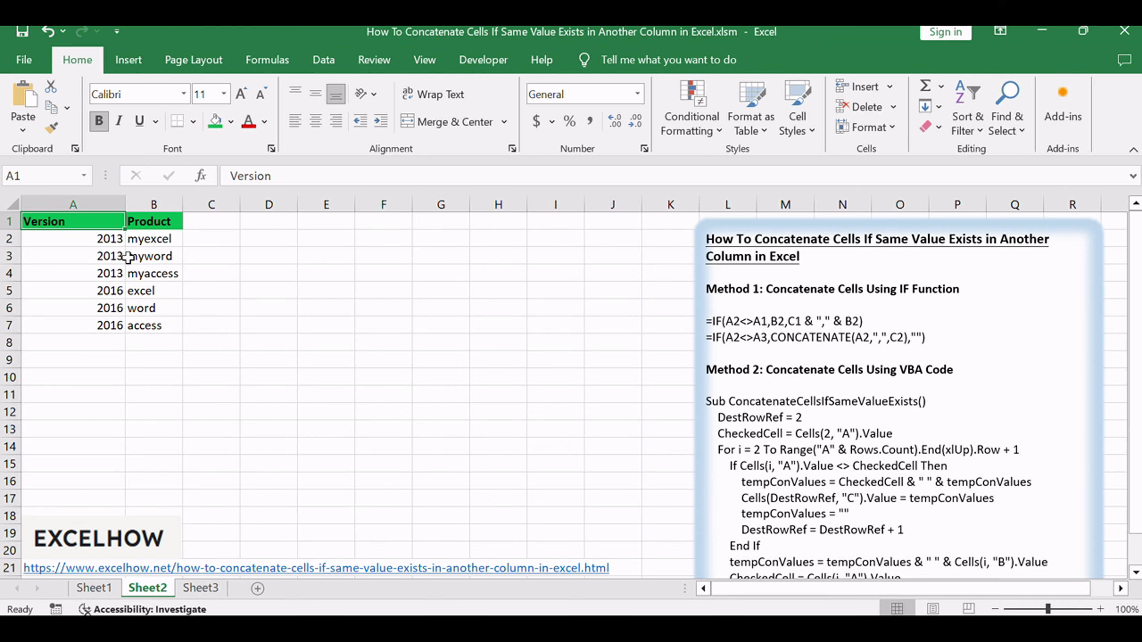
left_click(160, 324)
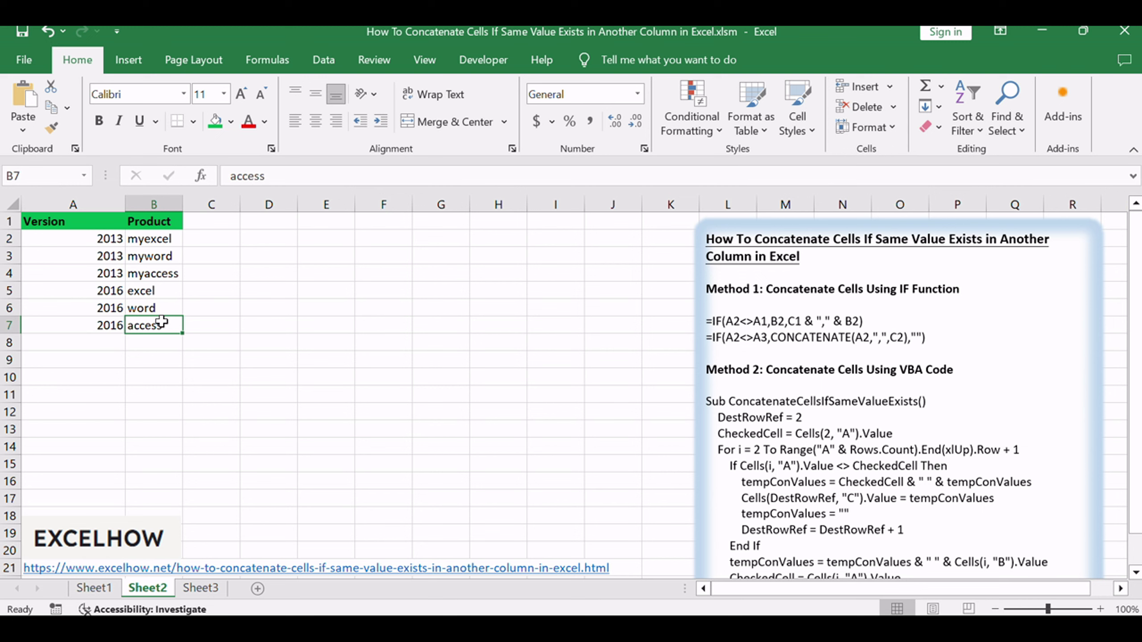
left_click_drag(160, 221, 163, 322)
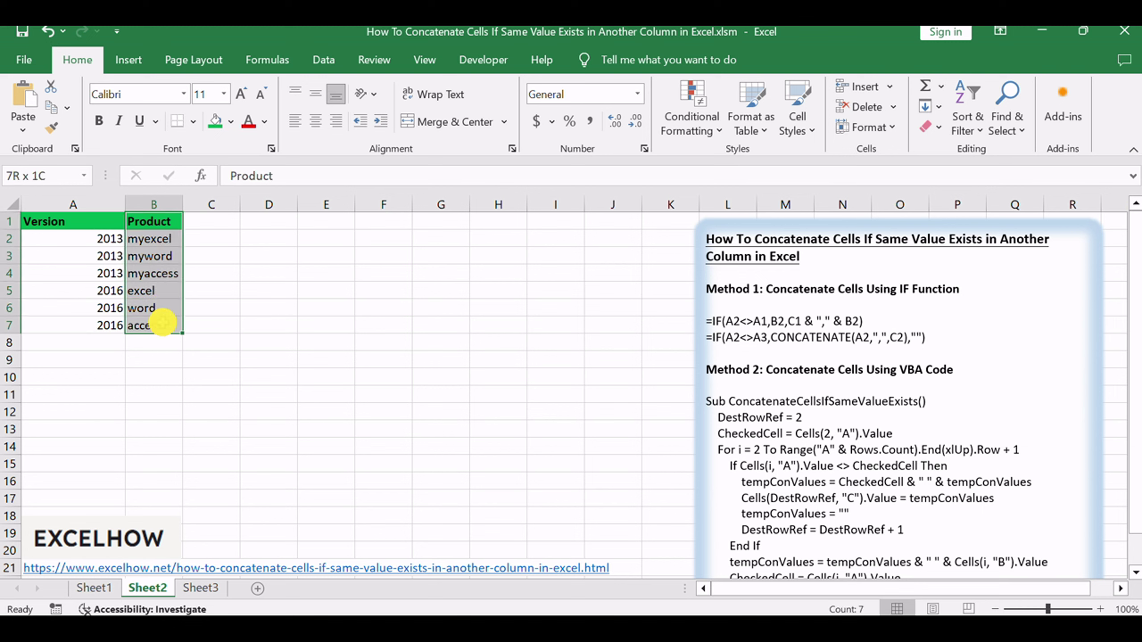
left_click_drag(107, 218, 101, 318)
left_click(301, 306)
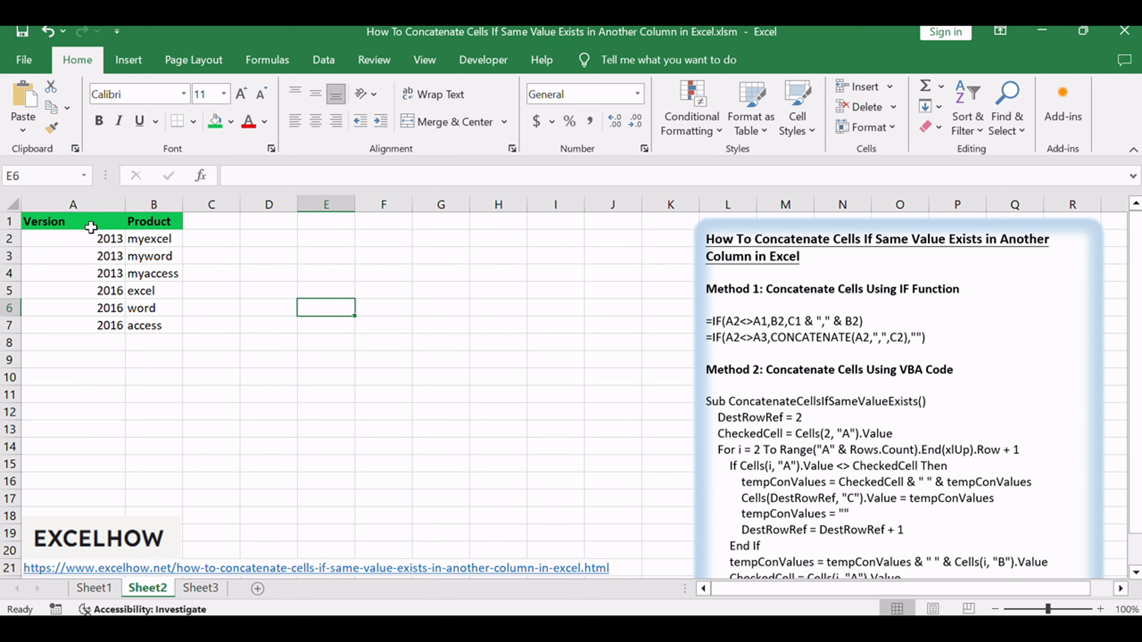
left_click(150, 227)
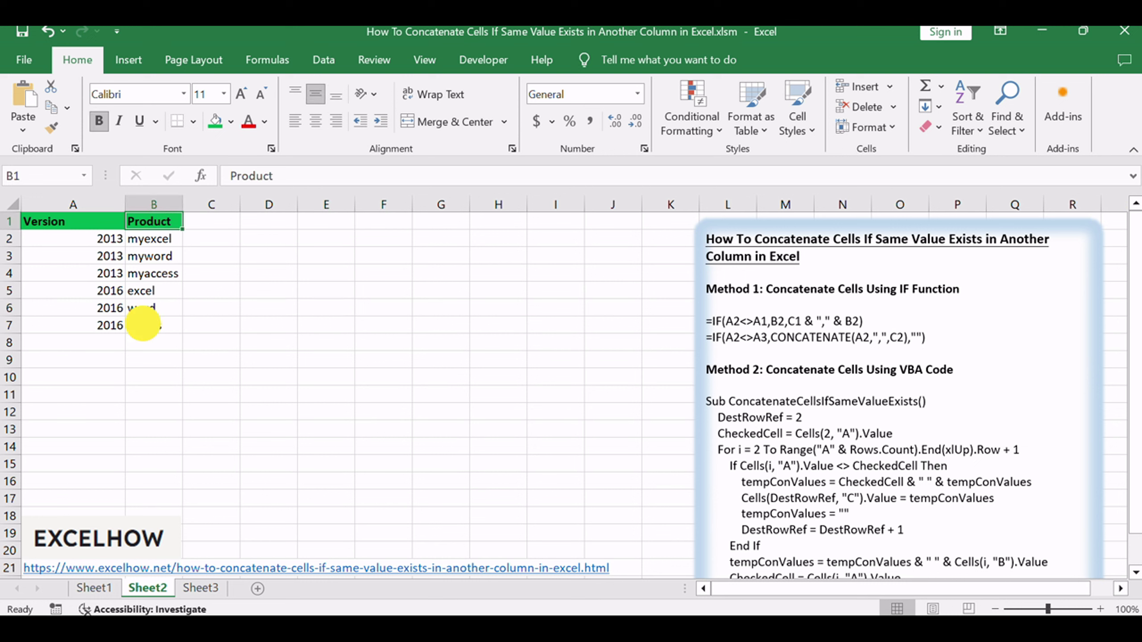
left_click(143, 326)
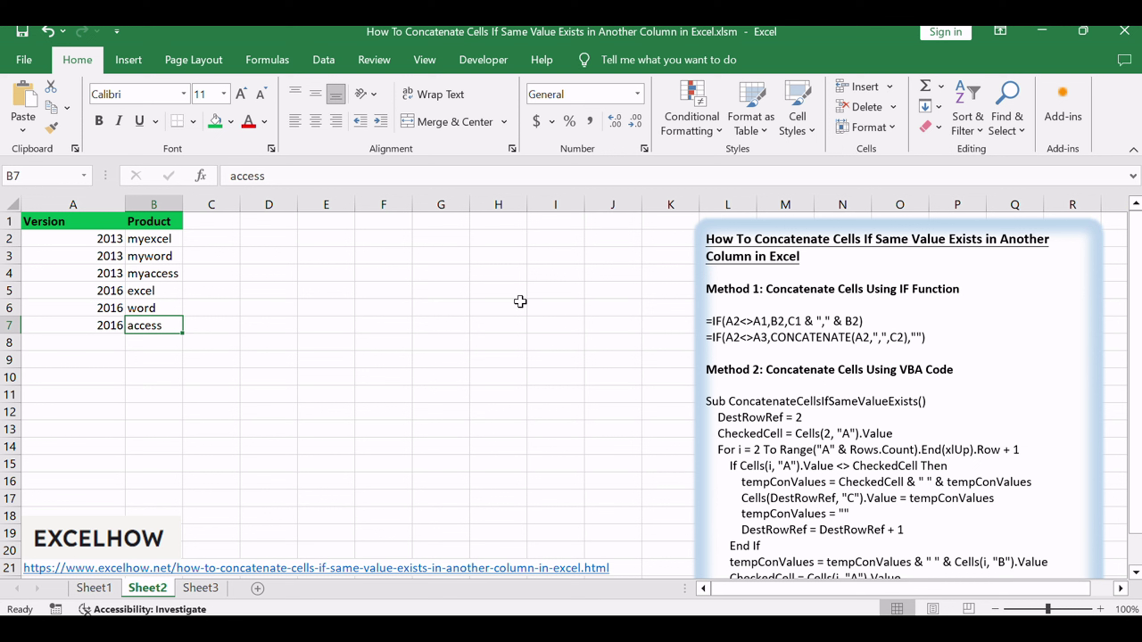
left_click(717, 323)
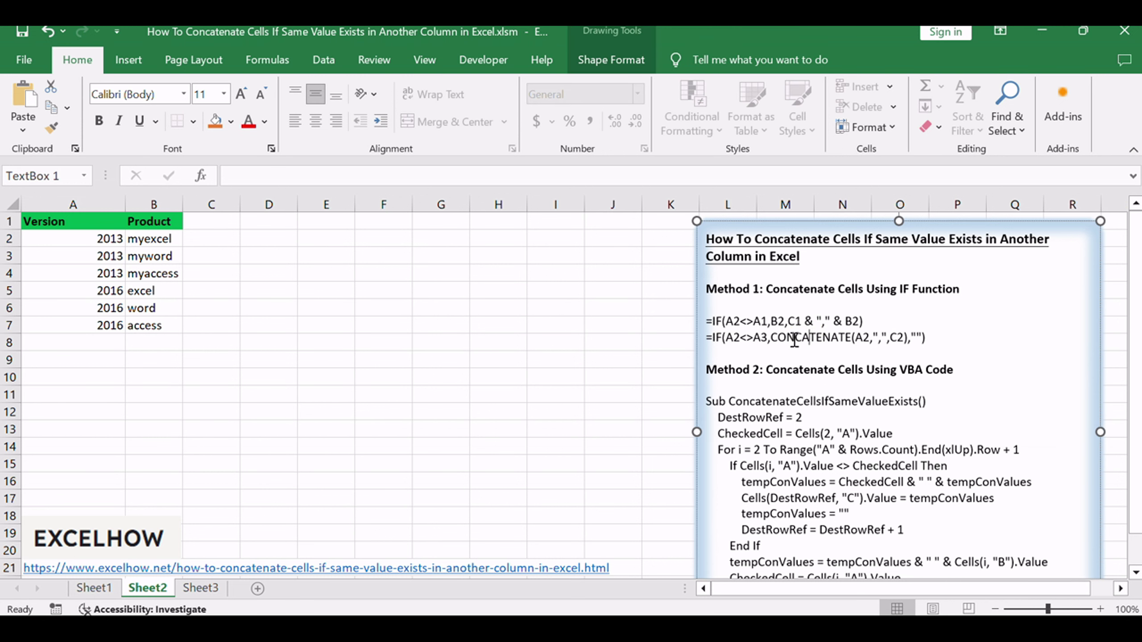
left_click(328, 270)
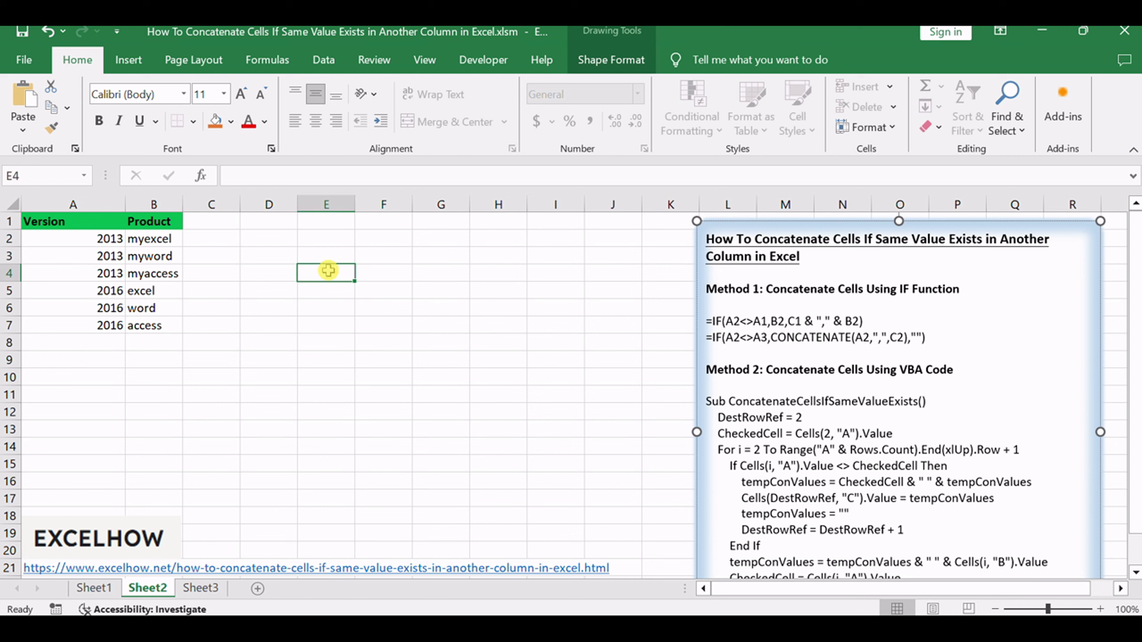
double_click(222, 237)
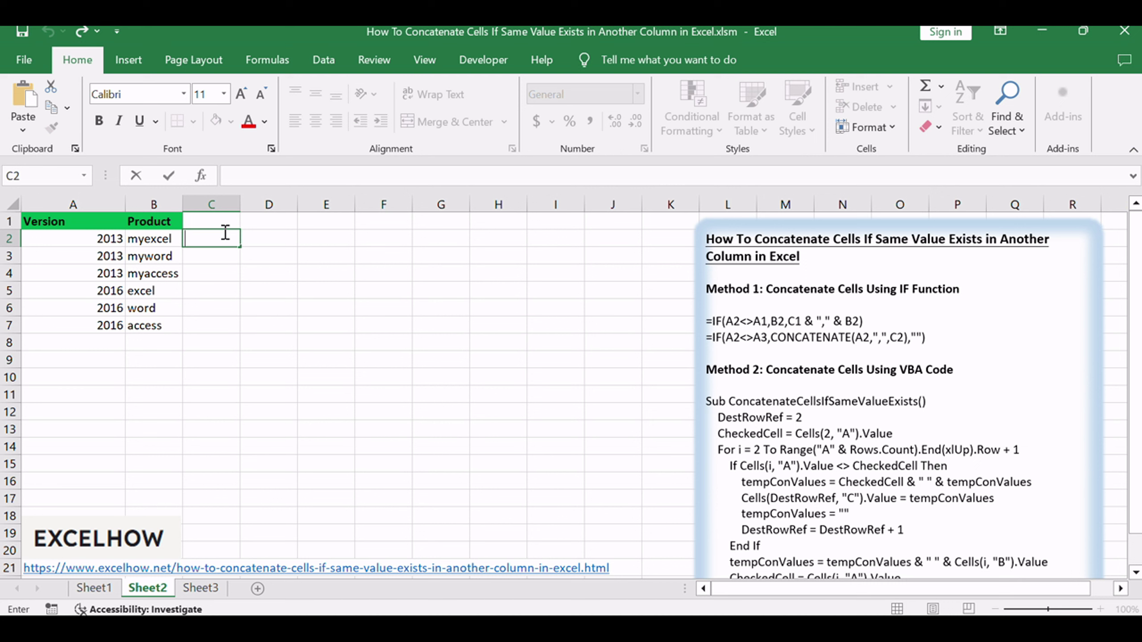
Enter =IF(A2<>A1,B2,C1 & "," & B2) in C2, fill it to C7, and widen column C.
type("=IF(A2<>A1,B2,C1 & \",\" & B2)")
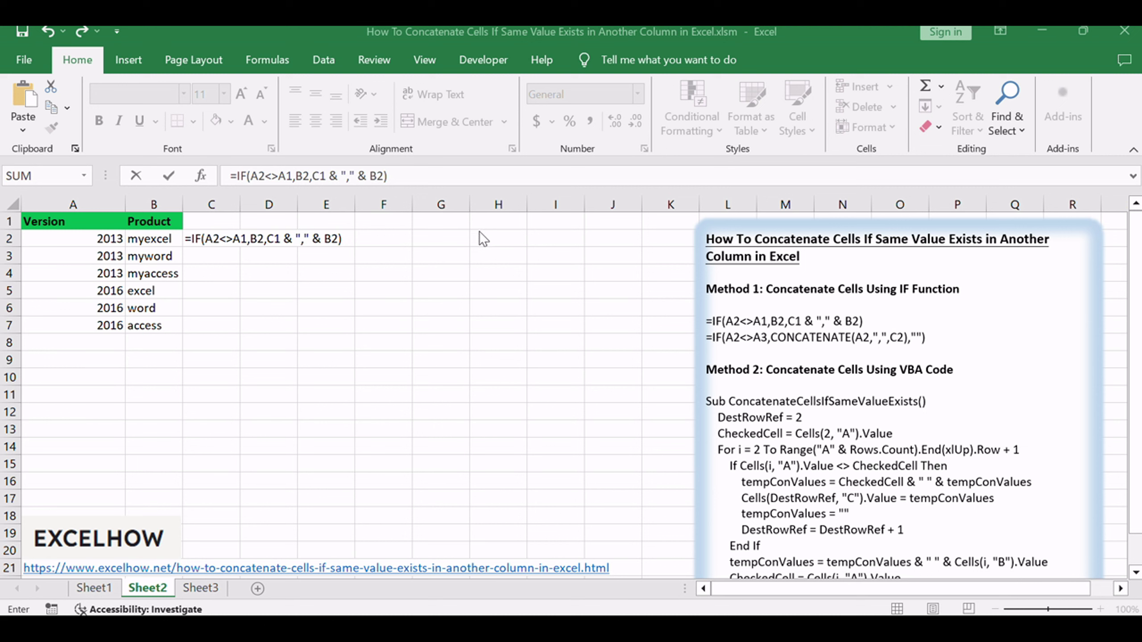
left_click(436, 174)
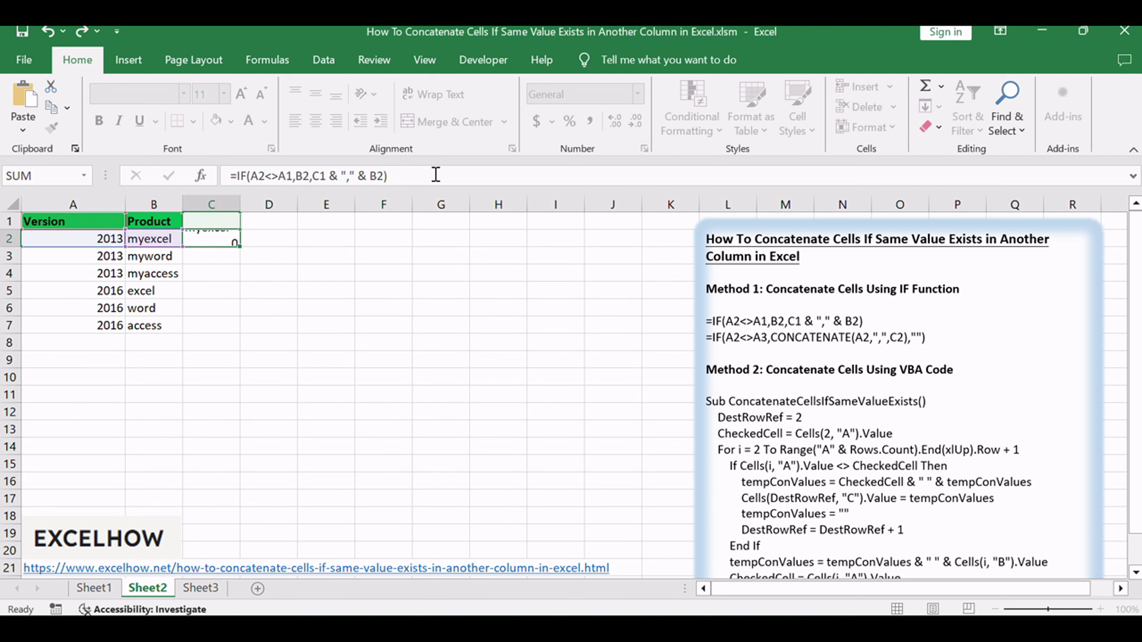
key("Return")
left_click(226, 239)
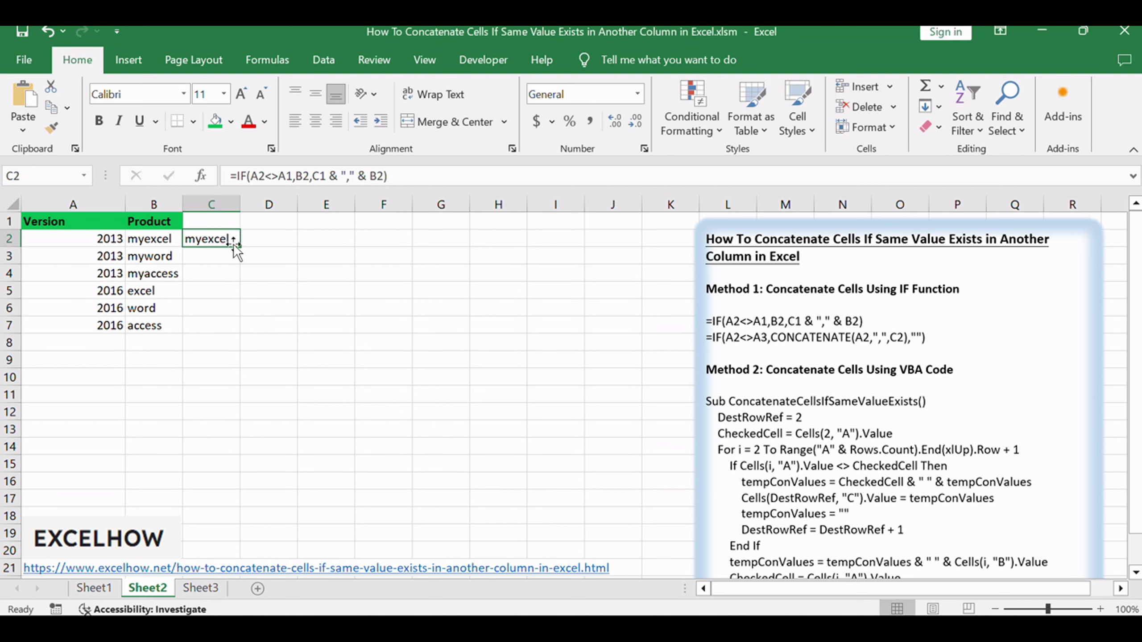
left_click_drag(241, 244, 242, 334)
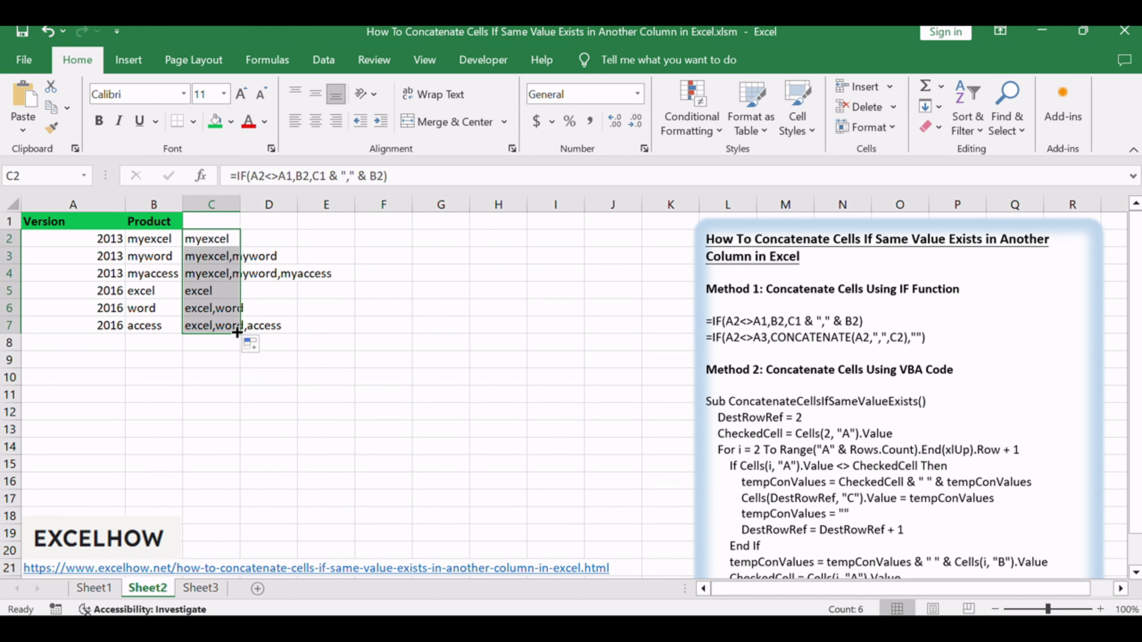
left_click_drag(297, 205, 340, 211)
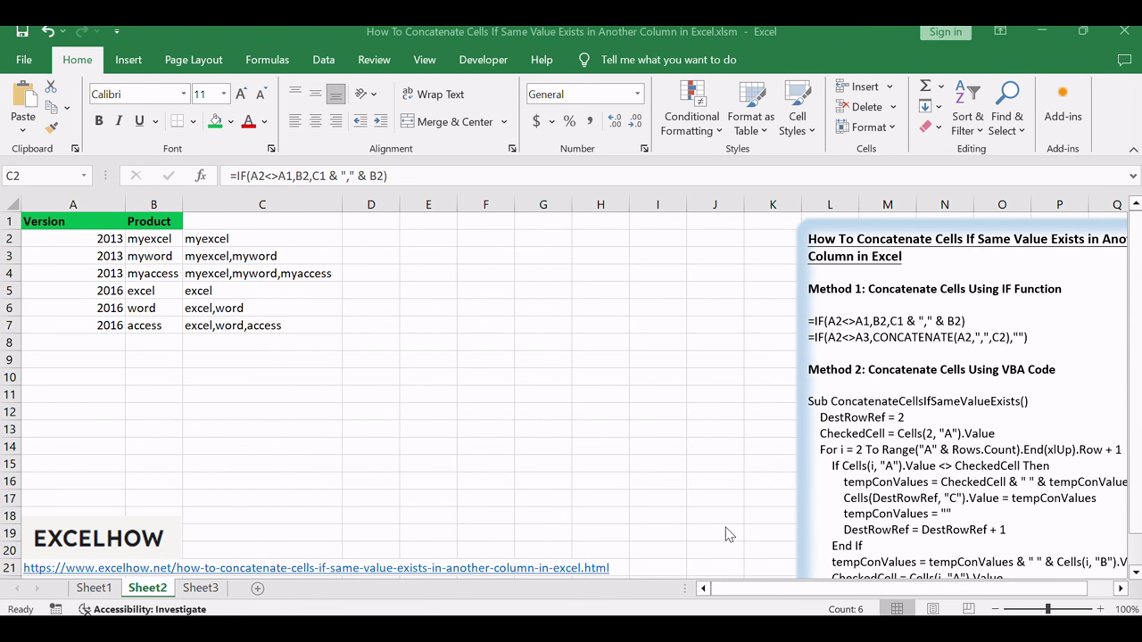
Enter =IF(A2<>A3,CONCATENATE(A2,",",C2),"") in D2 and fill it down to D7.
left_click(370, 240)
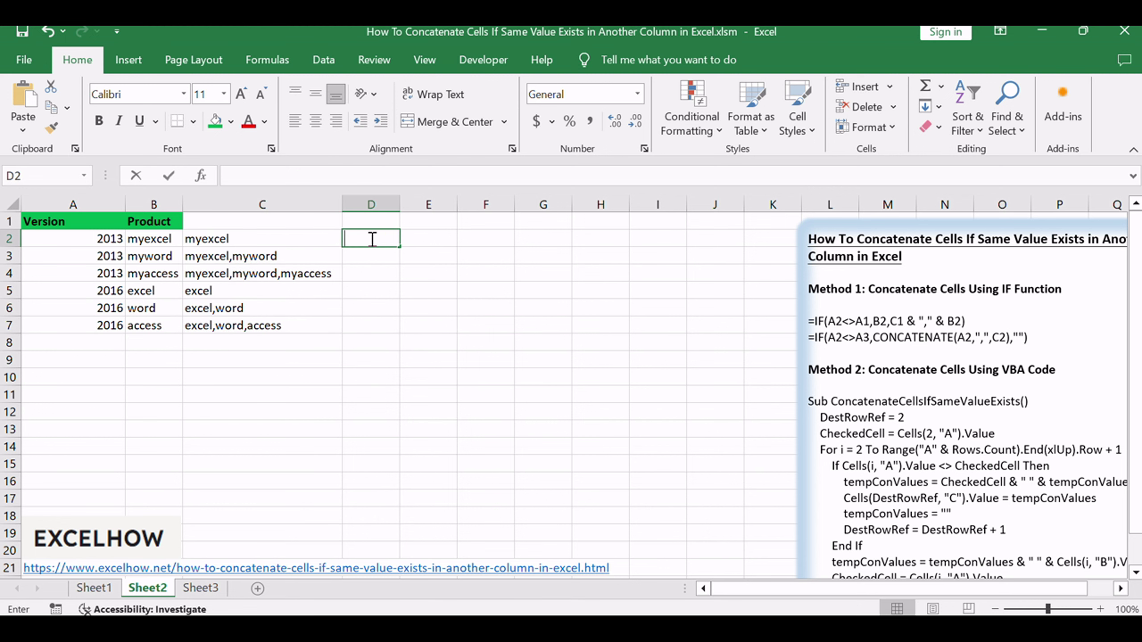
double_click(371, 241)
type("=IF(A2<>A3,CONCATENATE(A2,\",\",C2),\"\")")
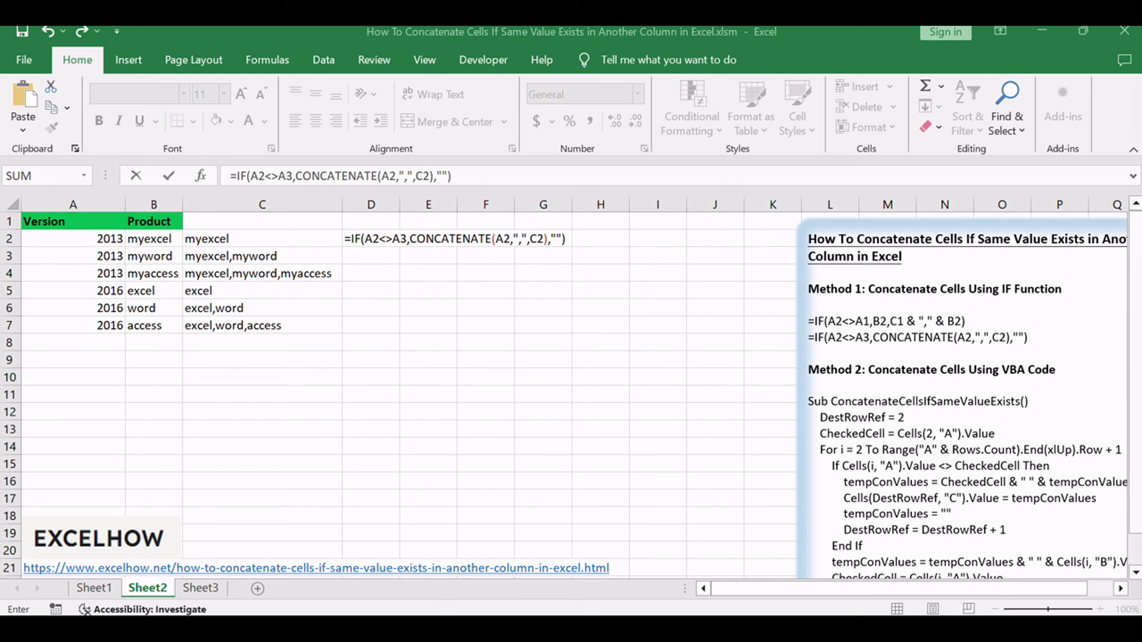
left_click(468, 176)
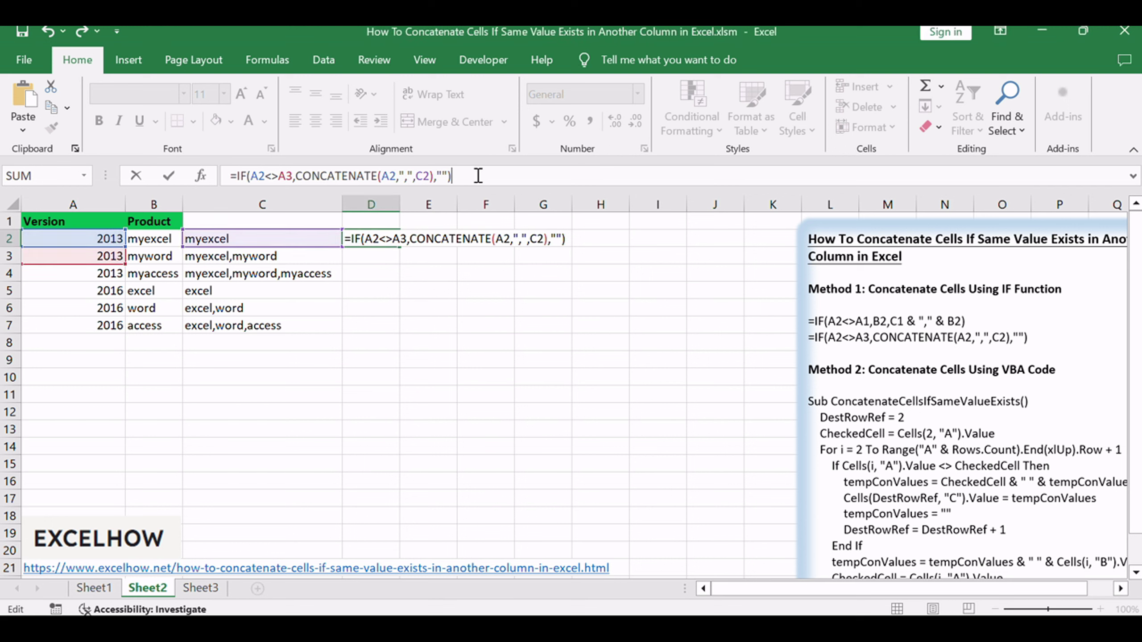
key("Escape")
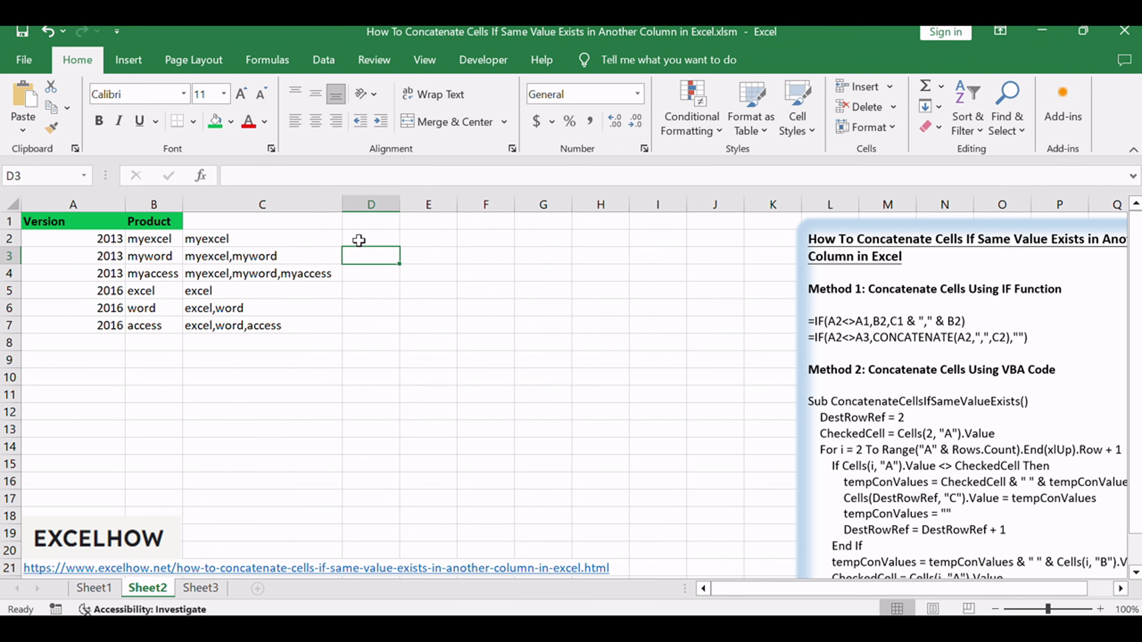
left_click(452, 179)
key("Escape")
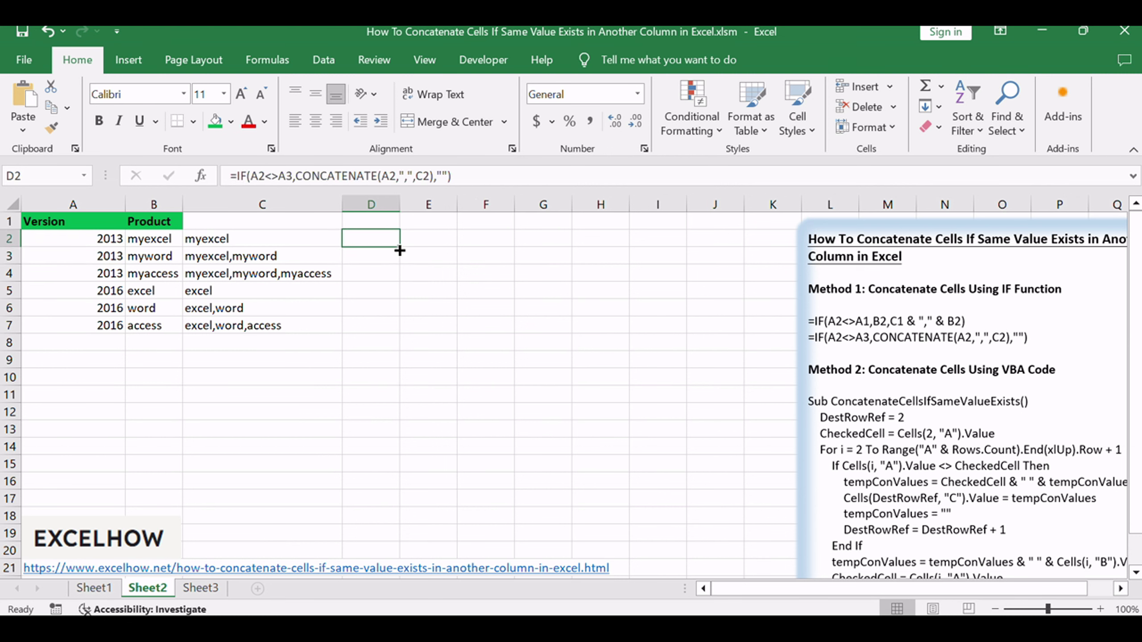
left_click_drag(399, 247, 381, 336)
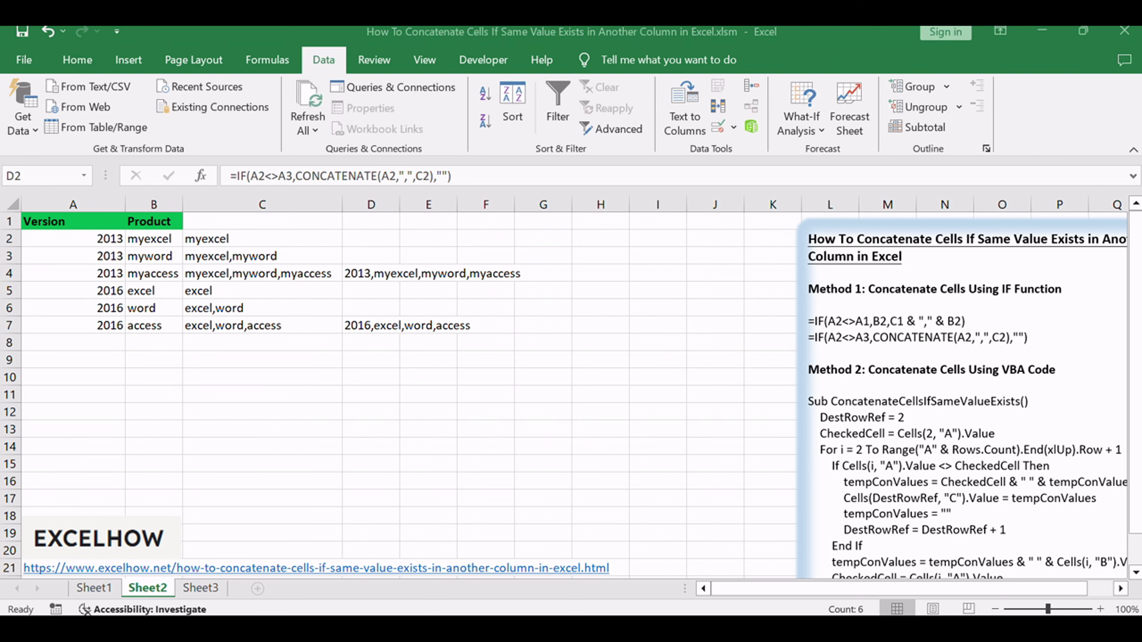
Turn on filtering and exclude (Blanks) in column D, leaving only the 2013 and 2016 lists.
left_click(319, 62)
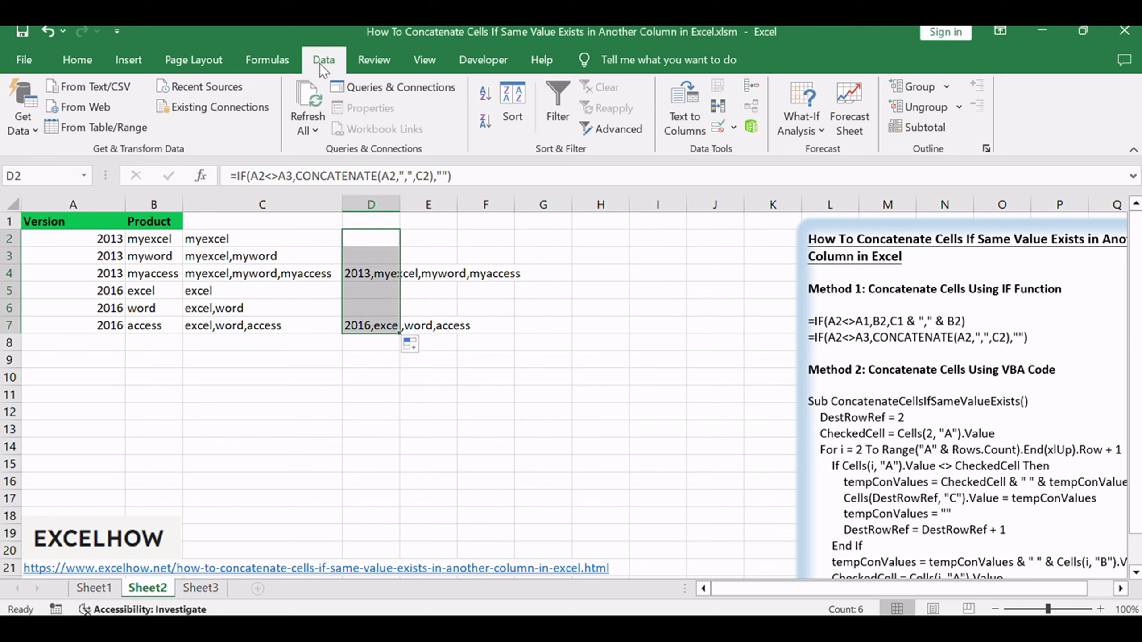
left_click(559, 99)
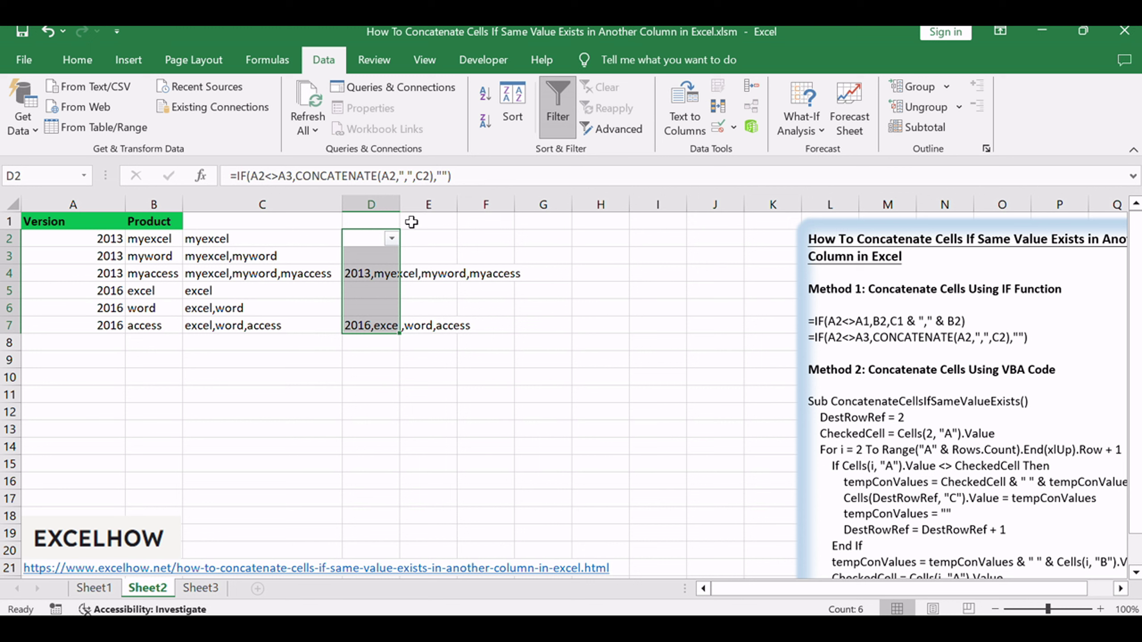
left_click(395, 238)
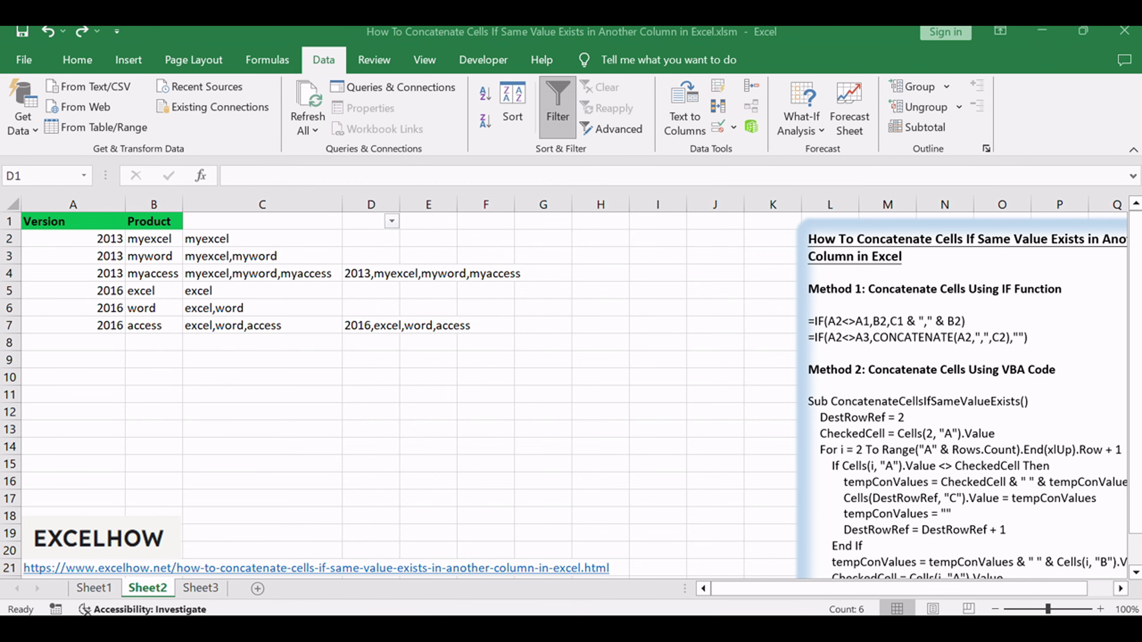
left_click(396, 347, "shift")
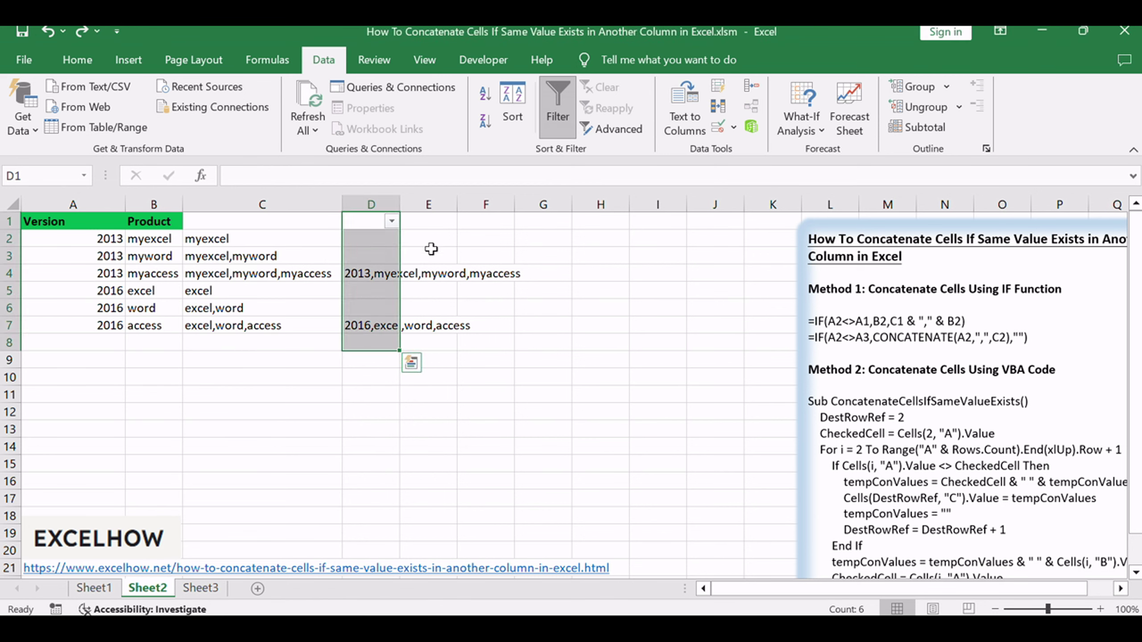
left_click(391, 221)
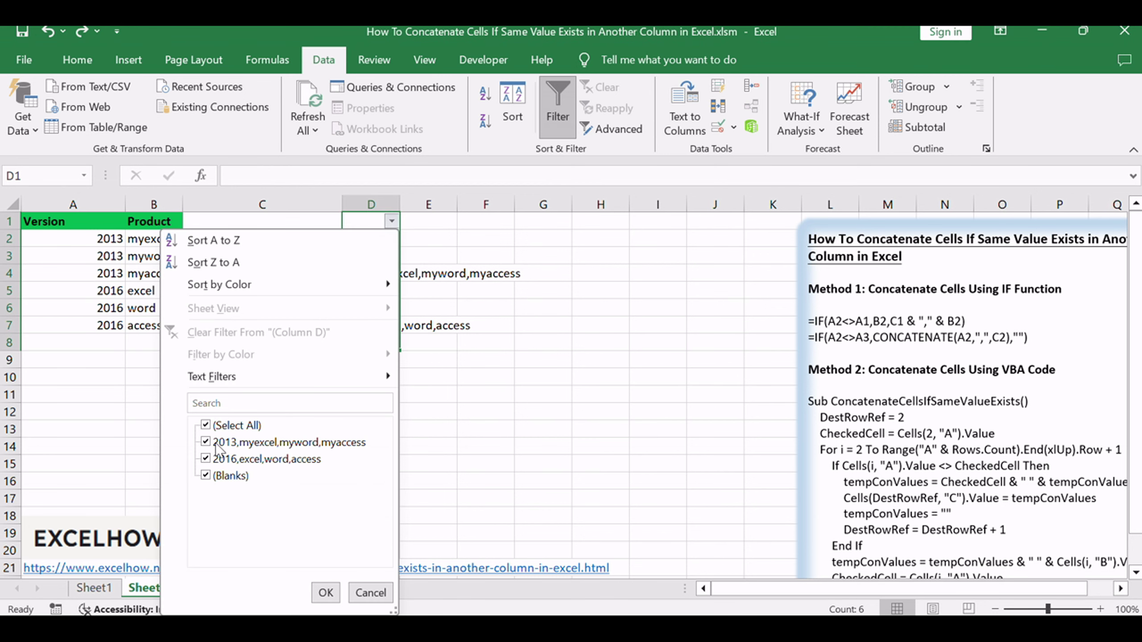
left_click(207, 476)
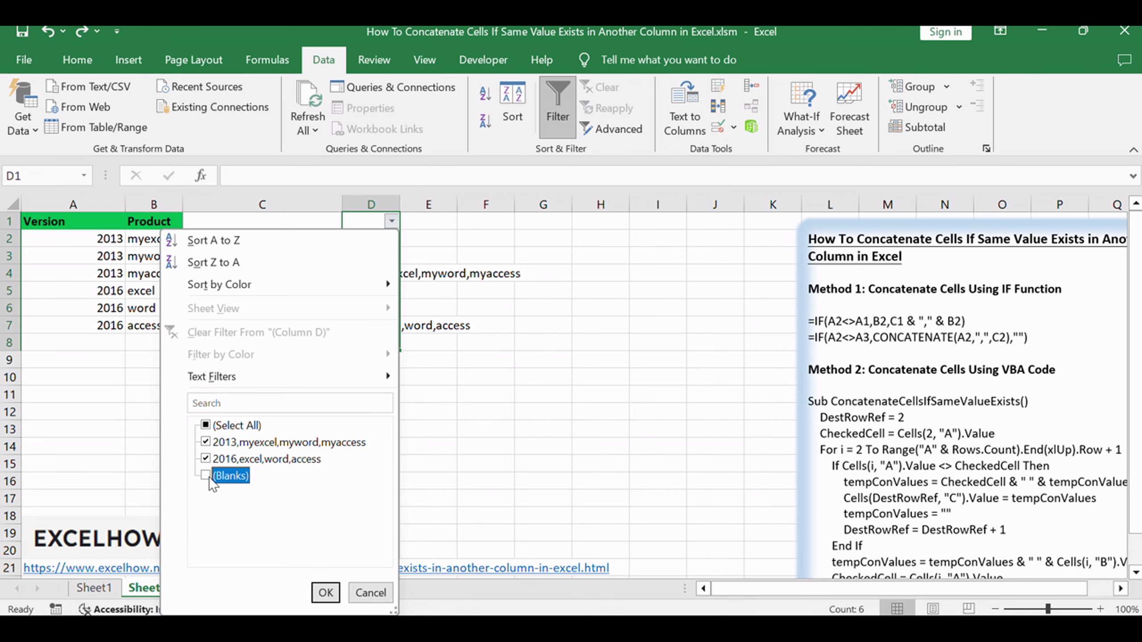
left_click(326, 593)
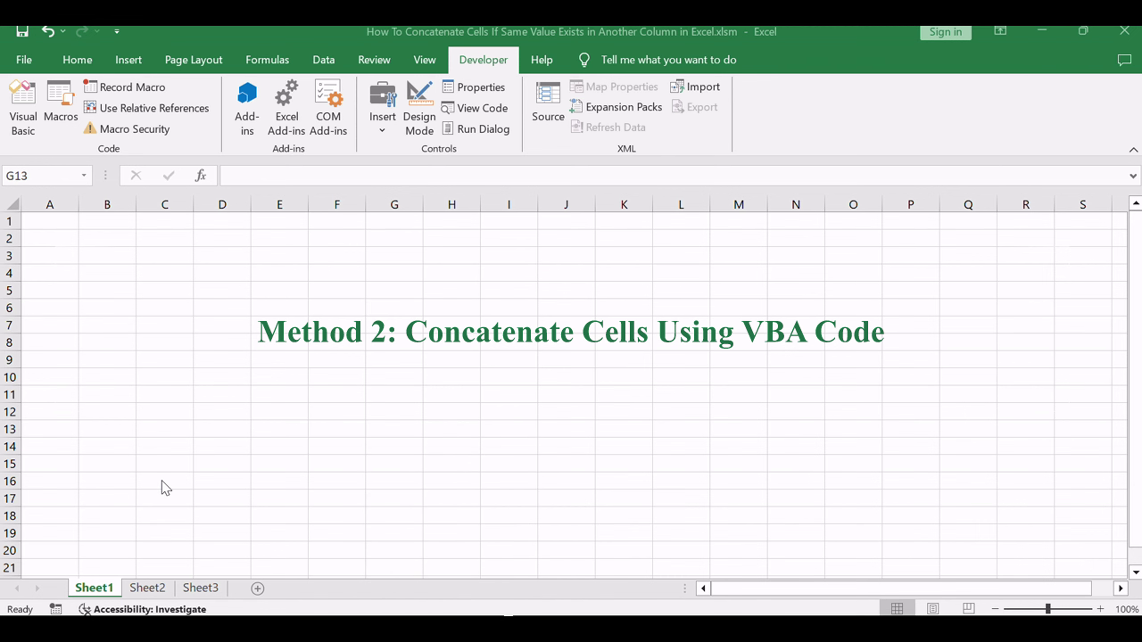
Return to Sheet2's Version and Product data and open the VBA editor with Alt+F11.
left_click(151, 587)
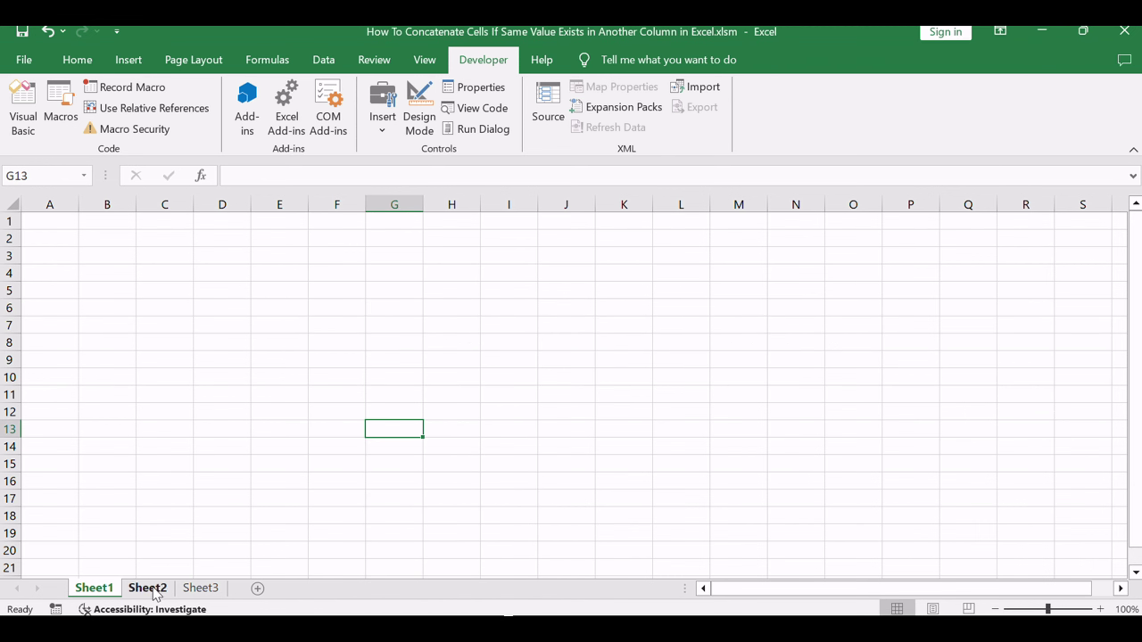
left_click_drag(1002, 370, 1054, 370)
left_click(716, 382)
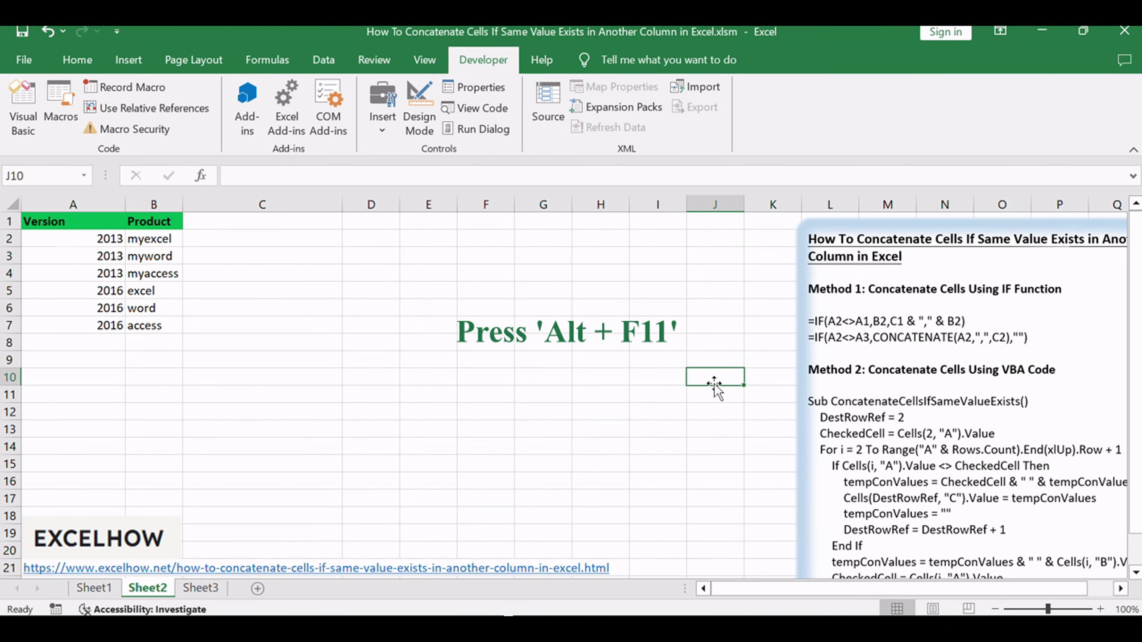
key("alt+F11")
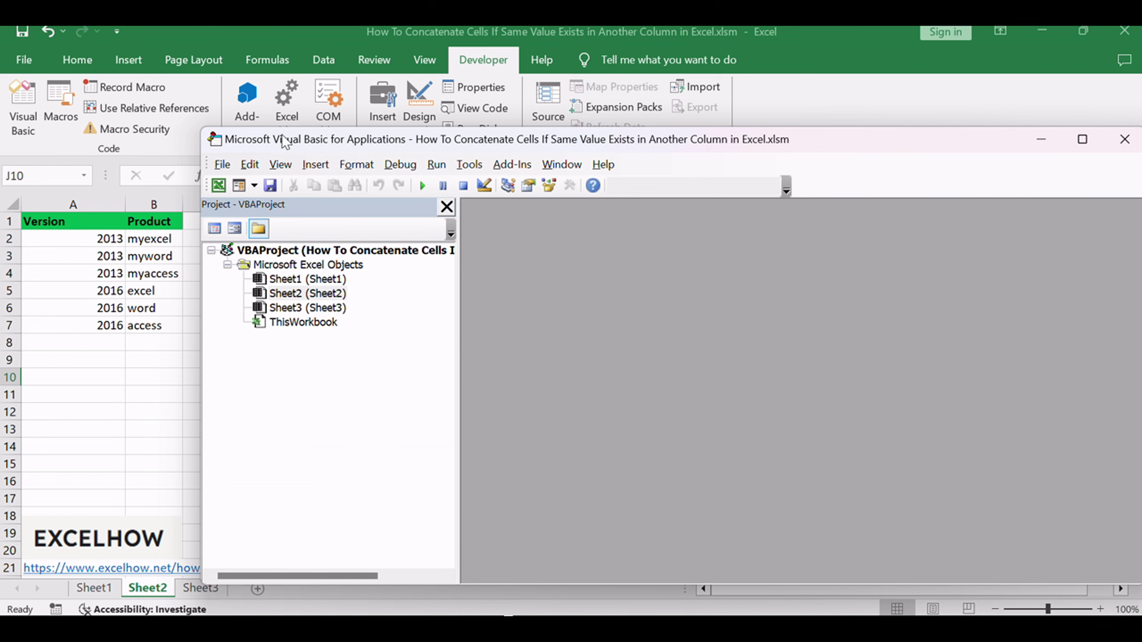
Insert a new module and paste the ConcatenateCellsIfSameValueExists macro code into it.
left_click_drag(412, 140, 430, 128)
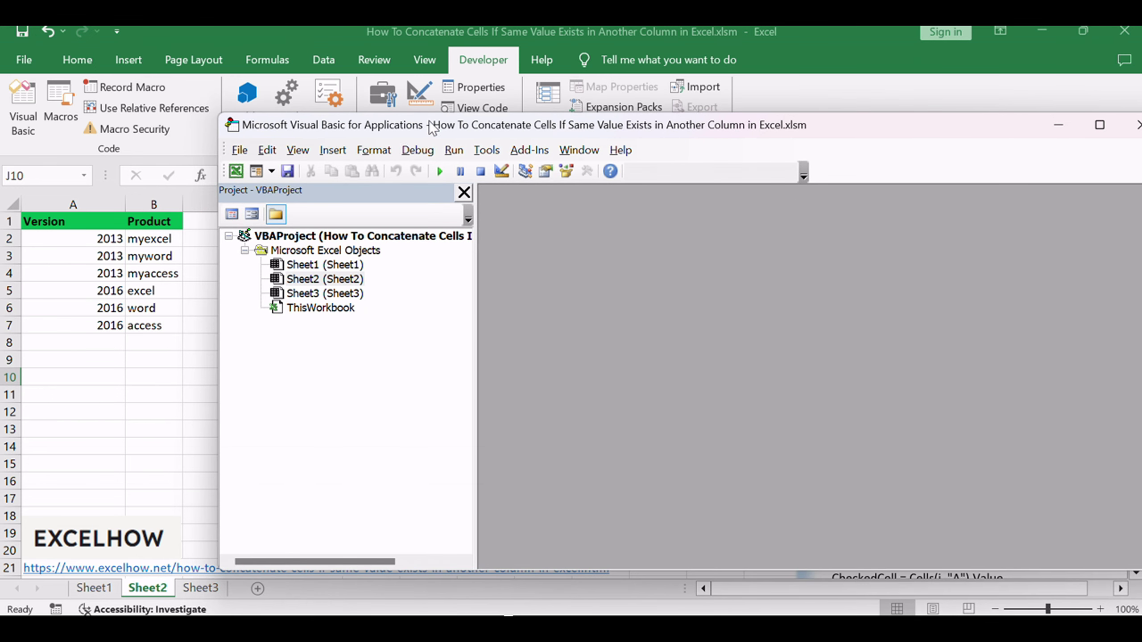
left_click(333, 149)
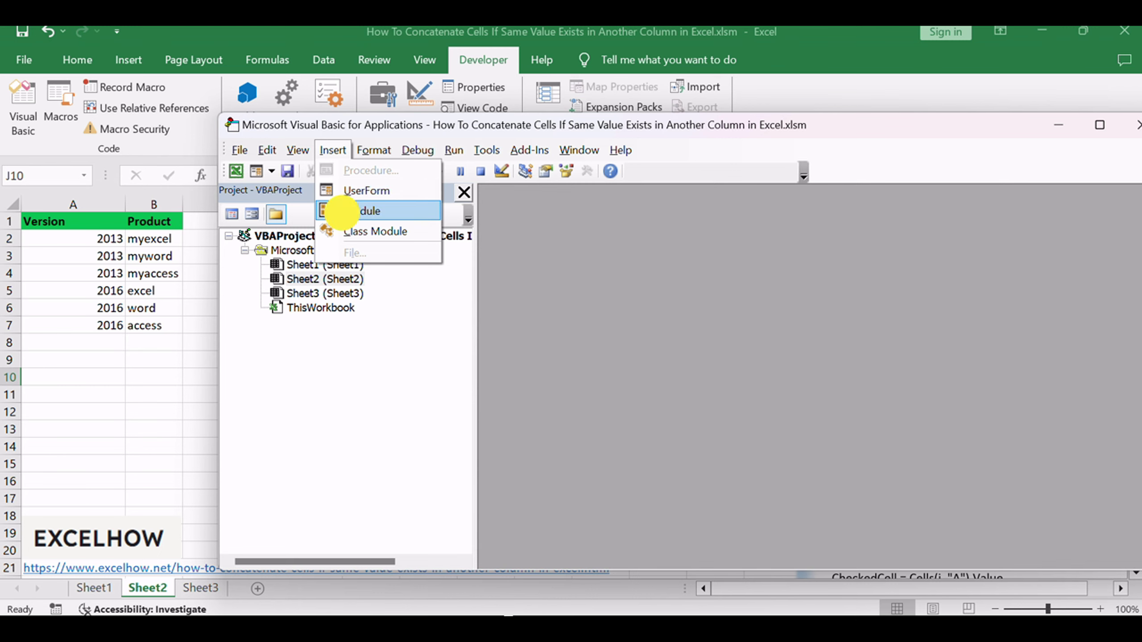
left_click(355, 211)
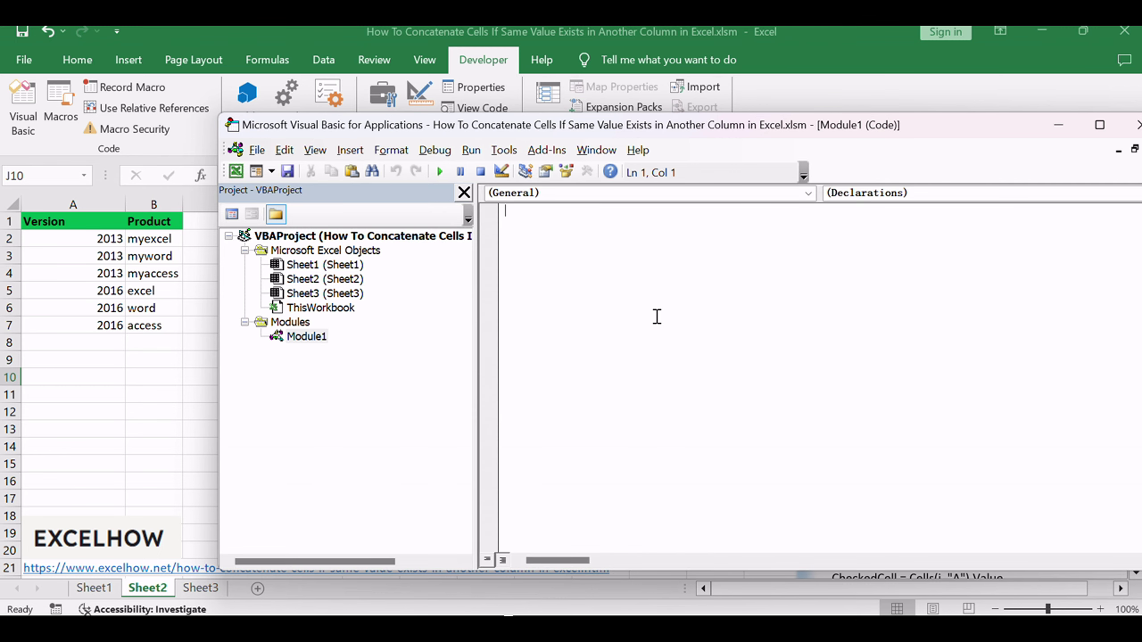
type("Sub ConcatenateCellsIfSameValueExists()     DestRowRef = 2     CheckedCell = Cells(2, \"A\").Value     For i = 2 To Range(\"A\" & Rows.Count).End(xlUp).Row + 1         If Cells(i, \"A\").Value <> CheckedCell Then             tempConValues = CheckedCell & \" \" & tempConValues             Cells(DestRowRef, \"C\").Value = tempConValues             tempConValues = \"\"             DestRowRef = DestRowRef + 1         End If         tempConValues = tempConValues & \" \" & Cells(i, \"B\").Value         CheckedCell = Cells(i, \"A\").Value     Next End Sub")
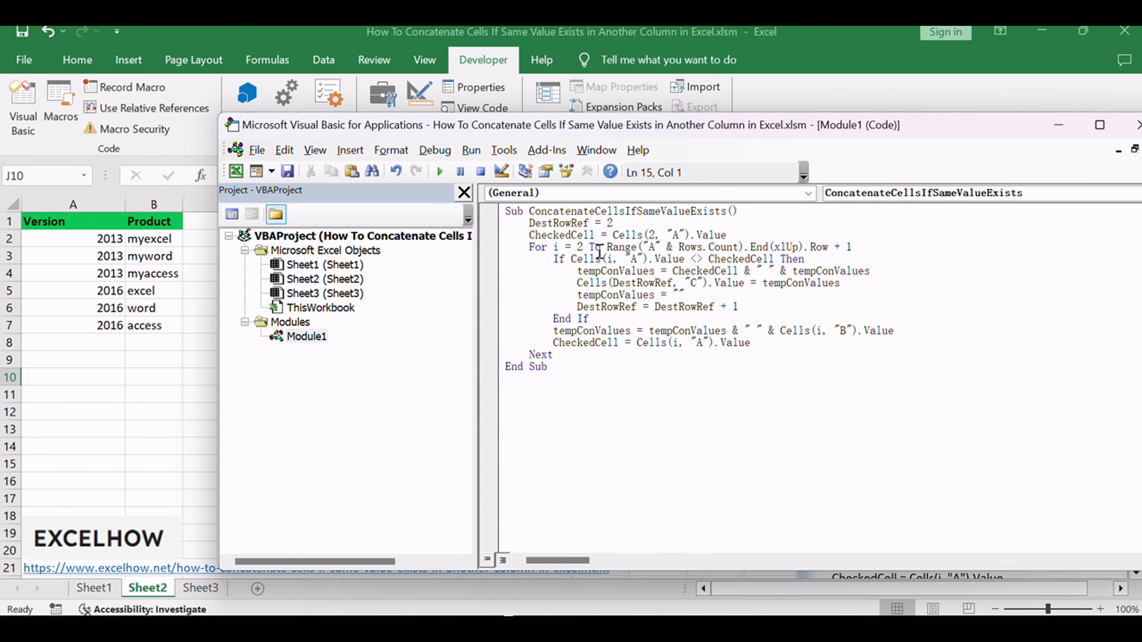
Review the macro's loop over column A and the lines writing results to column C.
left_click_drag(527, 210, 704, 218)
left_click(678, 293)
left_click_drag(637, 247, 707, 282)
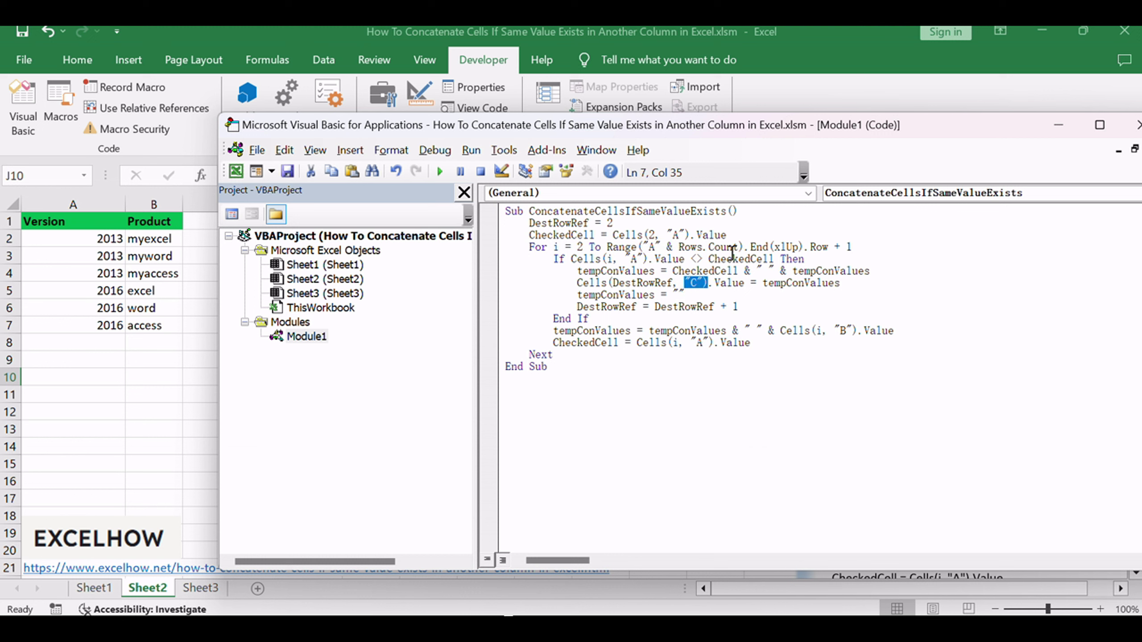
left_click_drag(673, 270, 712, 283)
left_click(701, 284)
left_click_drag(927, 125, 830, 122)
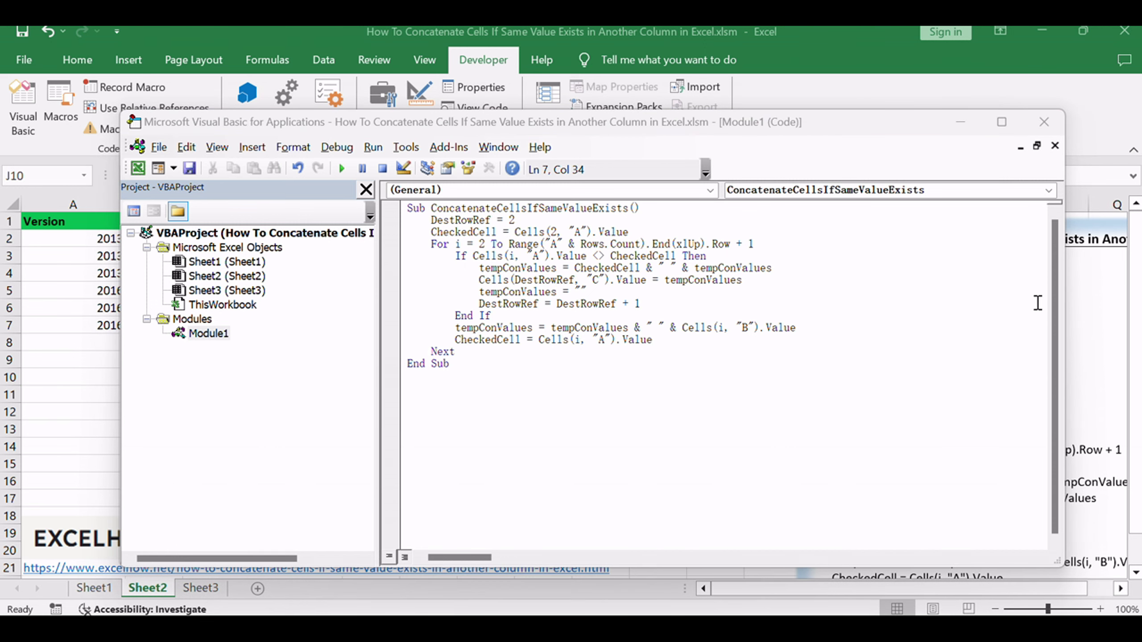
Close the editor and run ConcatenateCellsIfSameValueExists from the Macros list to fill C2 and C3.
left_click(1044, 122)
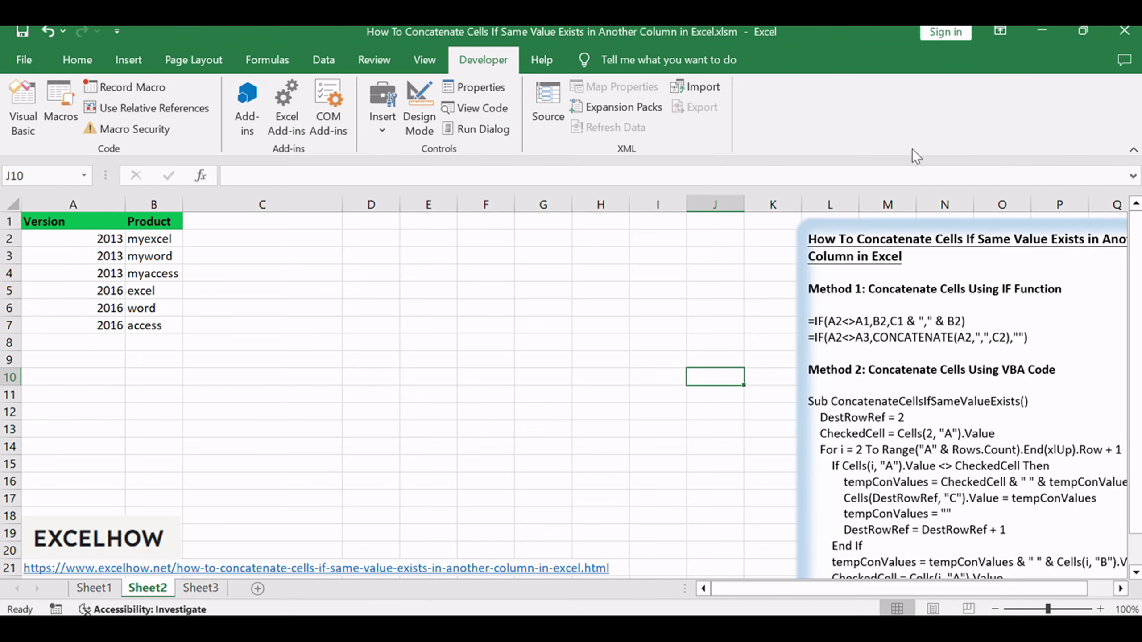
left_click(61, 106)
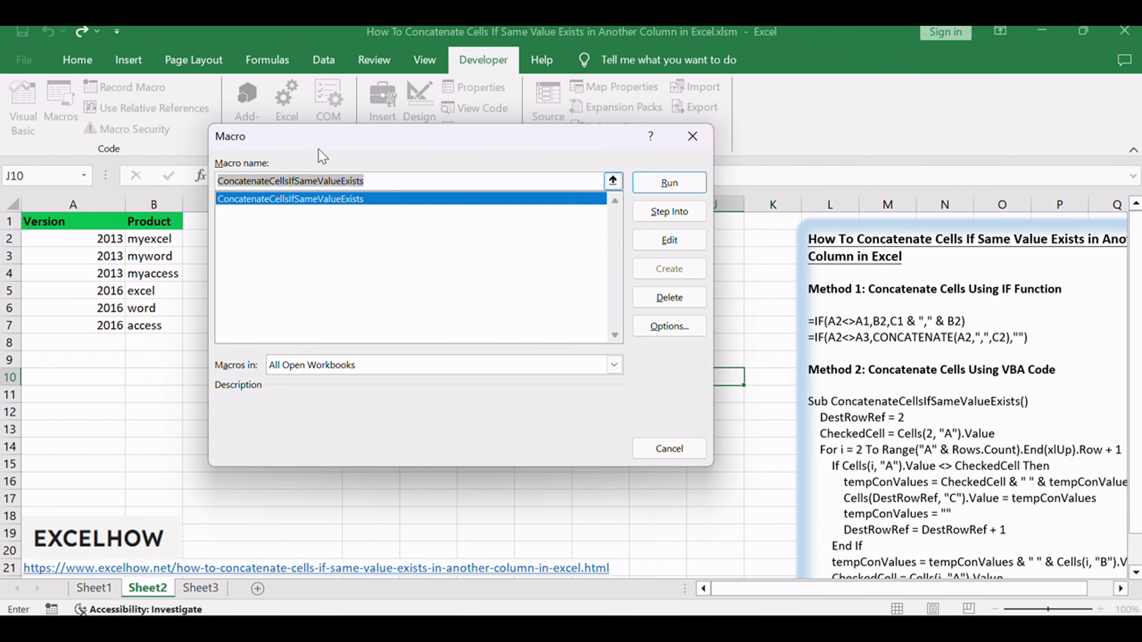
left_click(252, 203)
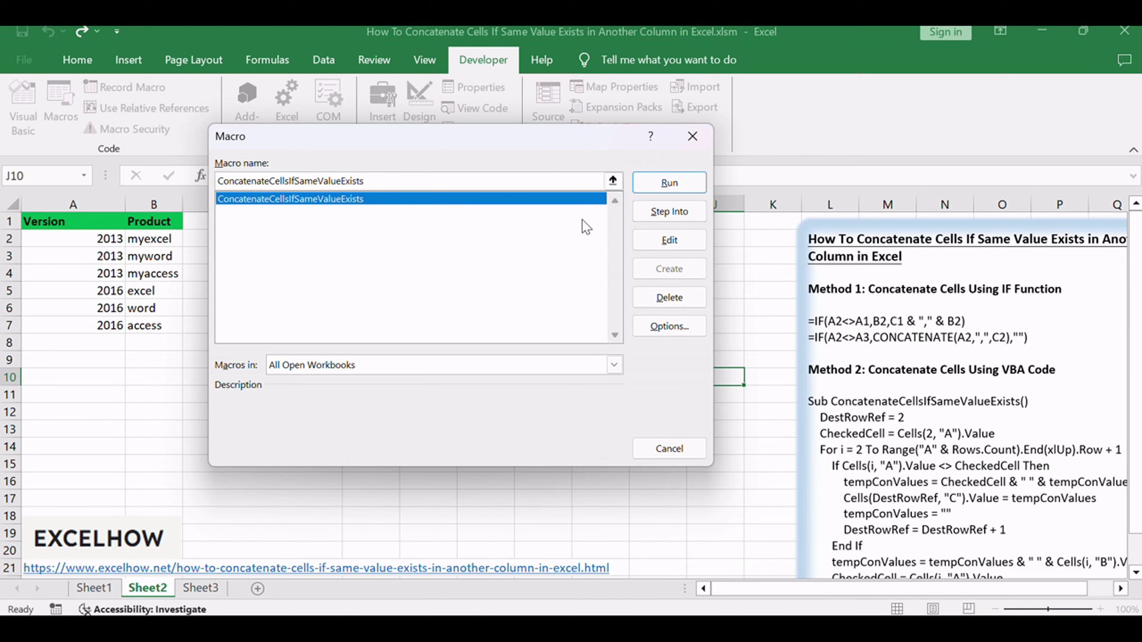
key("Return")
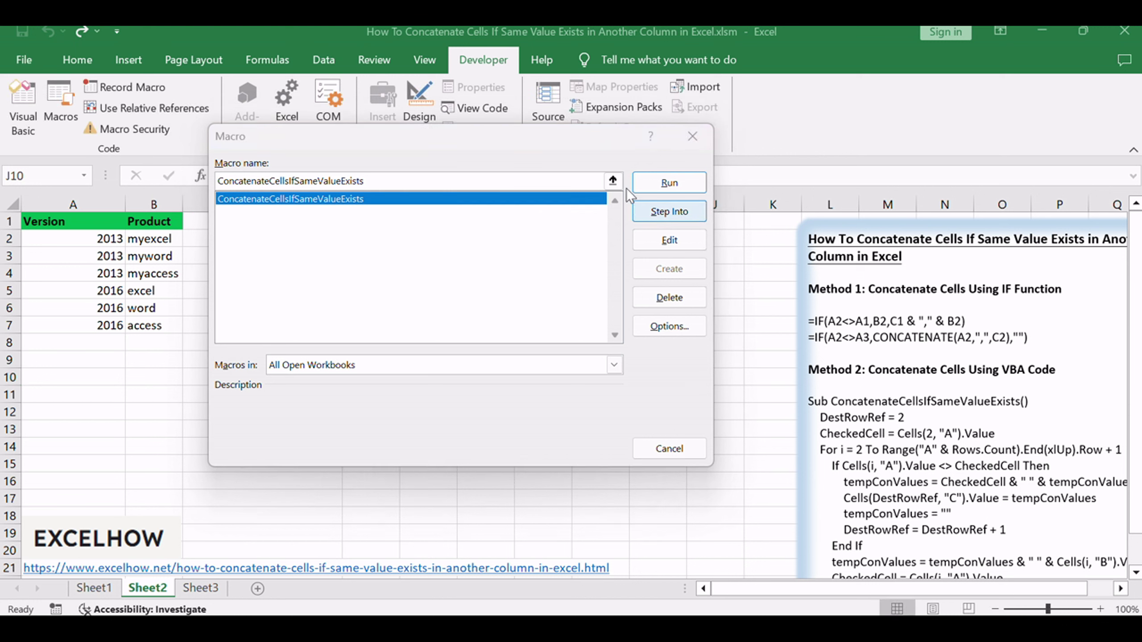
left_click(666, 180)
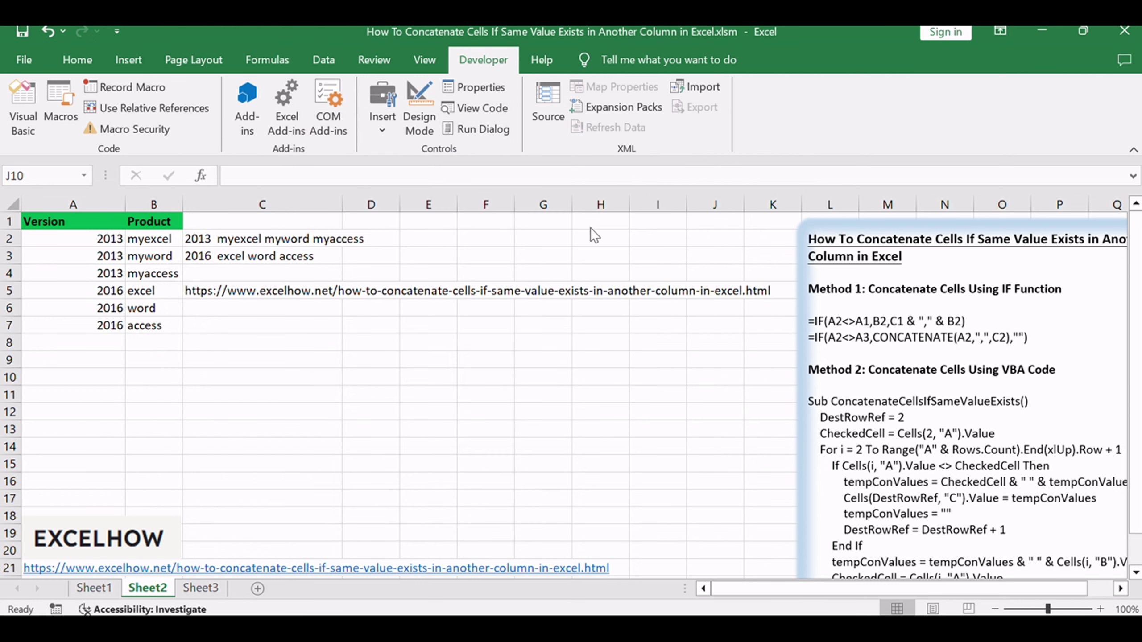
left_click(238, 241)
left_click(247, 259)
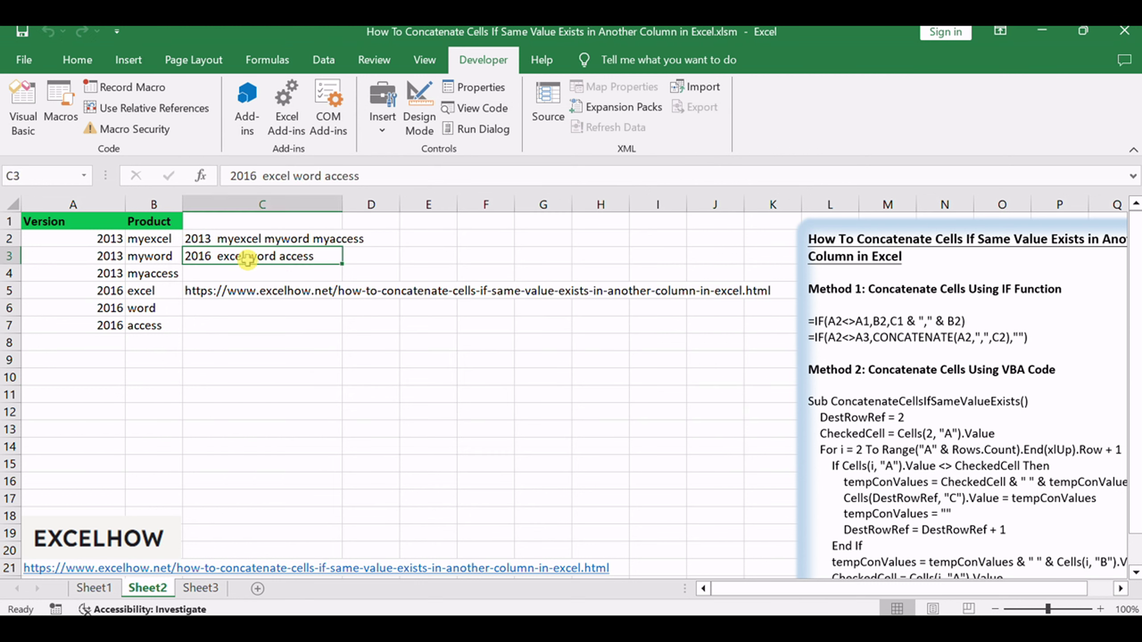
left_click(268, 238)
left_click(261, 256)
left_click(263, 238)
left_click(257, 255)
left_click(269, 238)
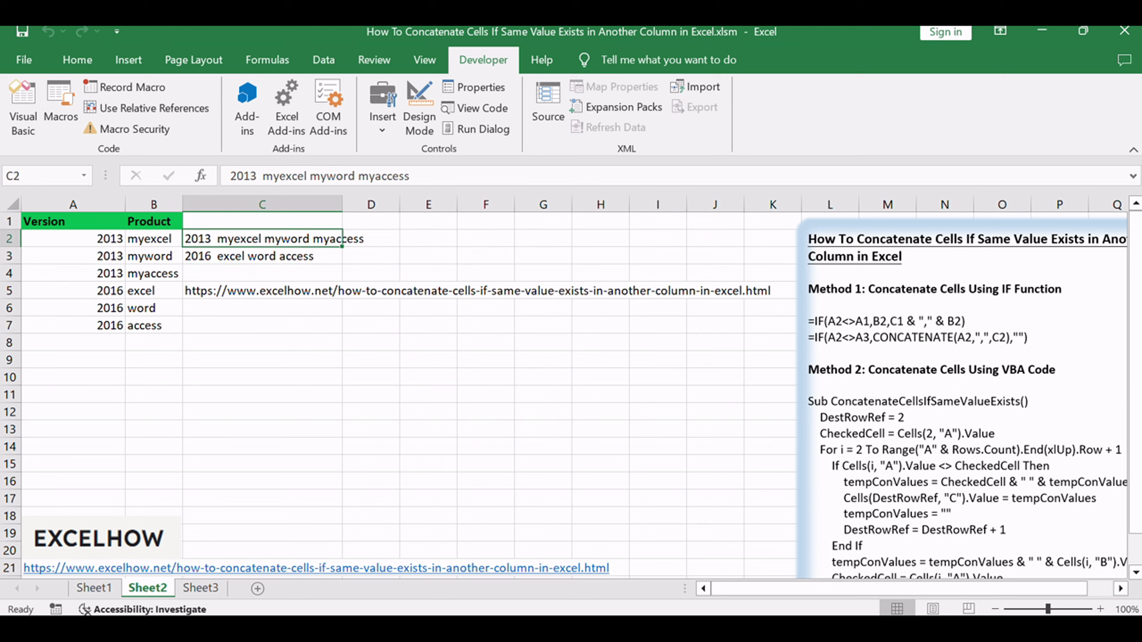
key("alt+F11")
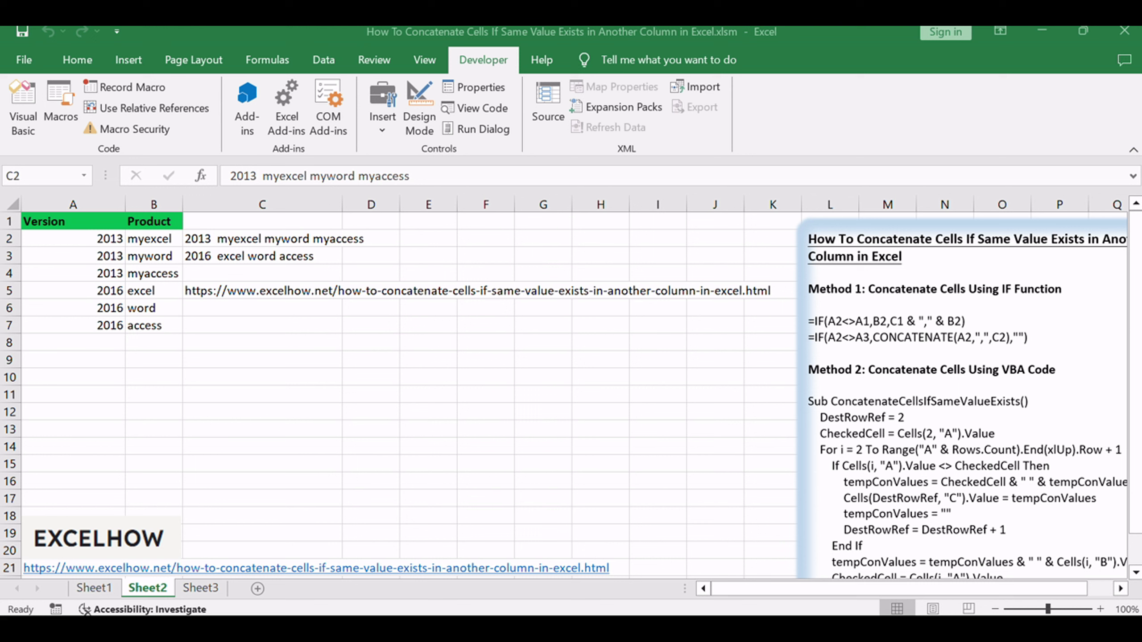
left_click(34, 118)
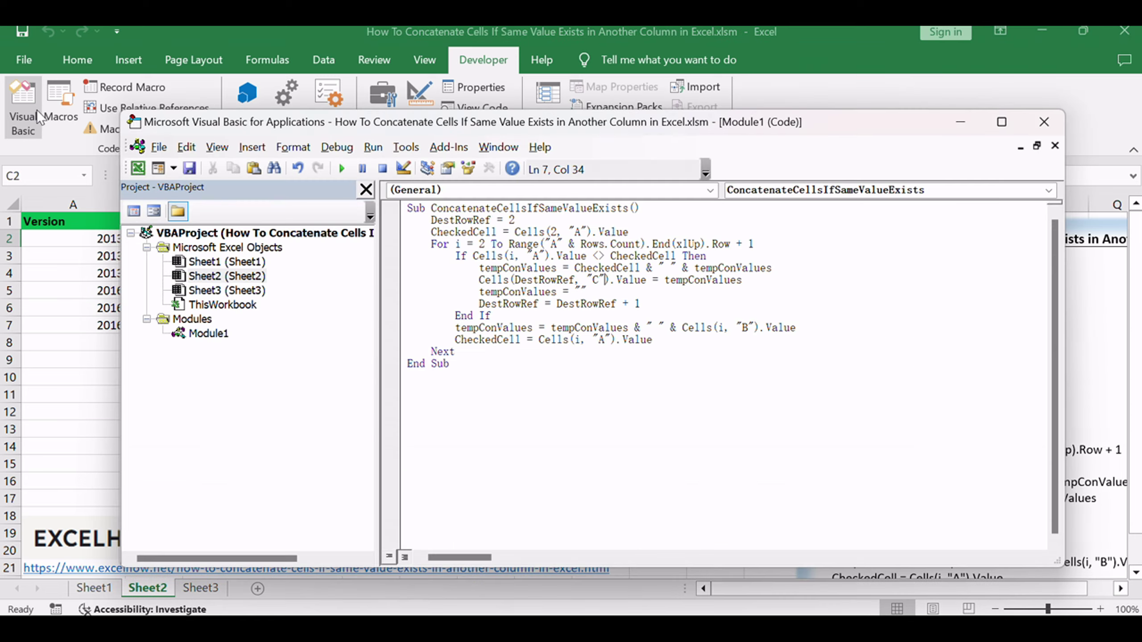
left_click_drag(484, 377, 366, 193)
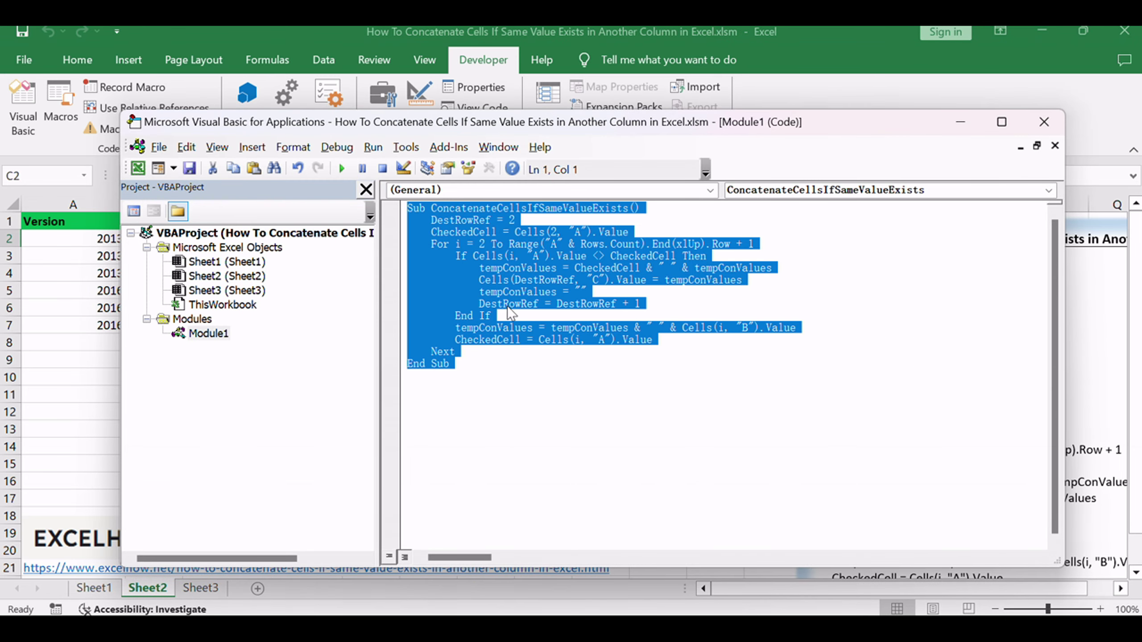
left_click(574, 328)
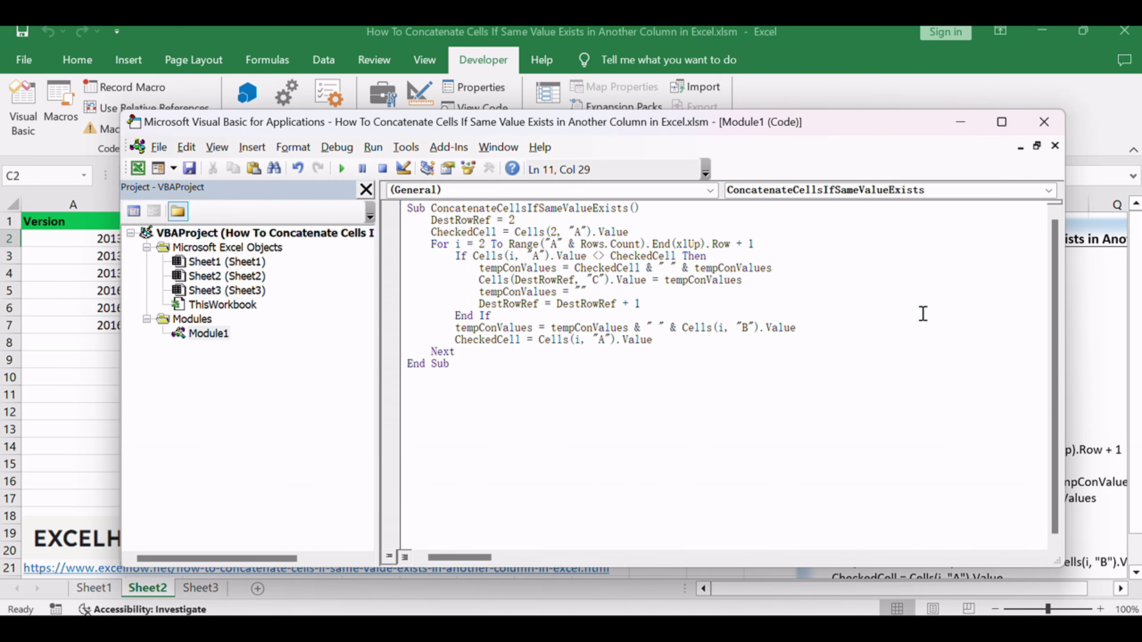
left_click(1044, 121)
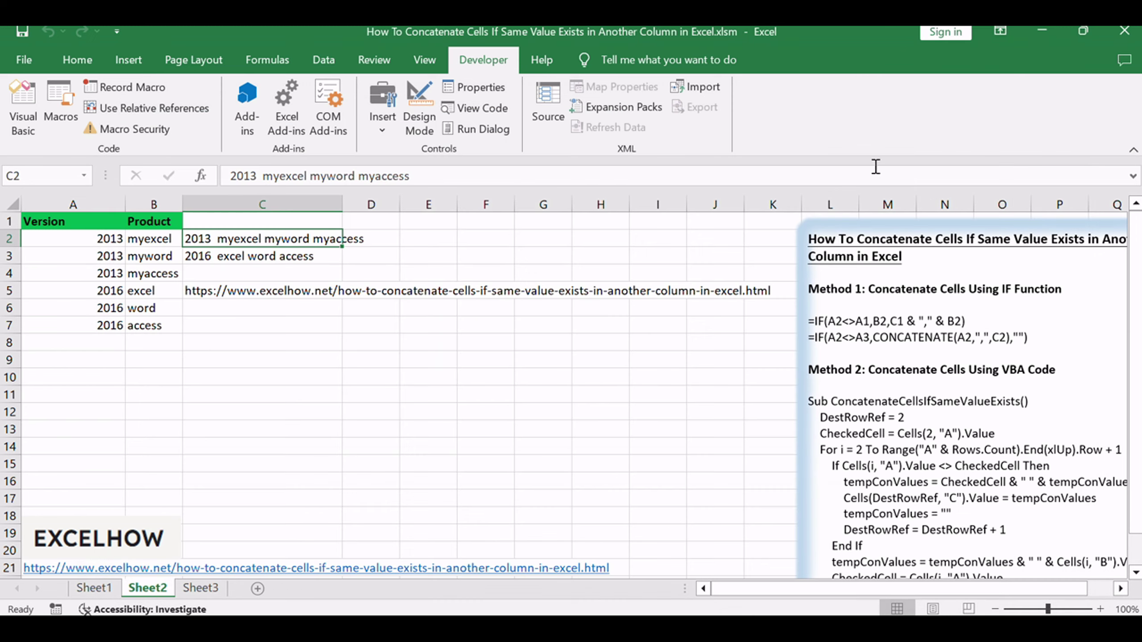
left_click(605, 371)
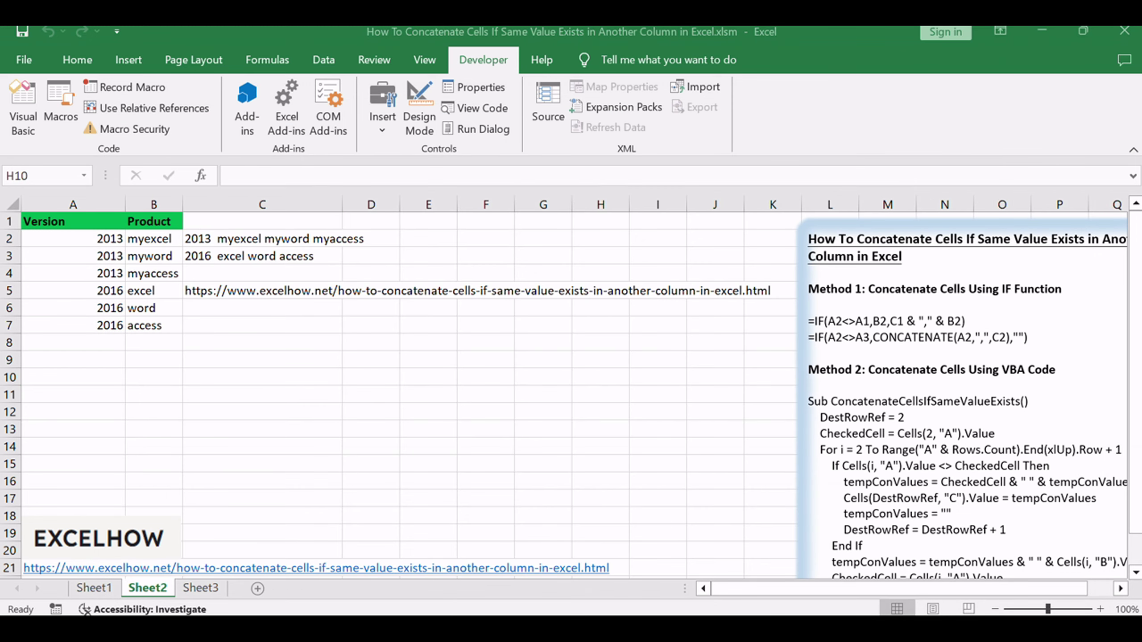